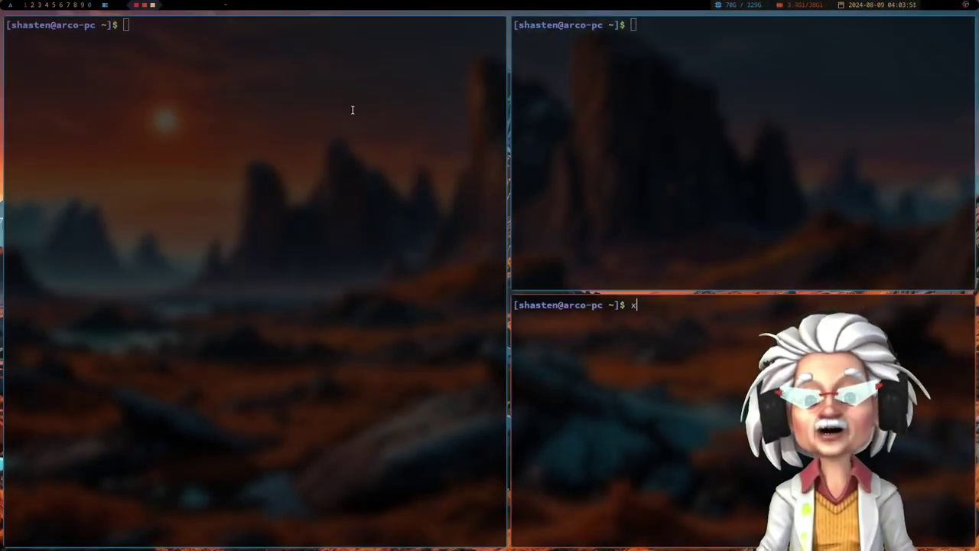
- Exit the remaining terminals with x, leaving only the torii-gate wallpaper
key("Return")
type("x")
key("Return")
type("x")
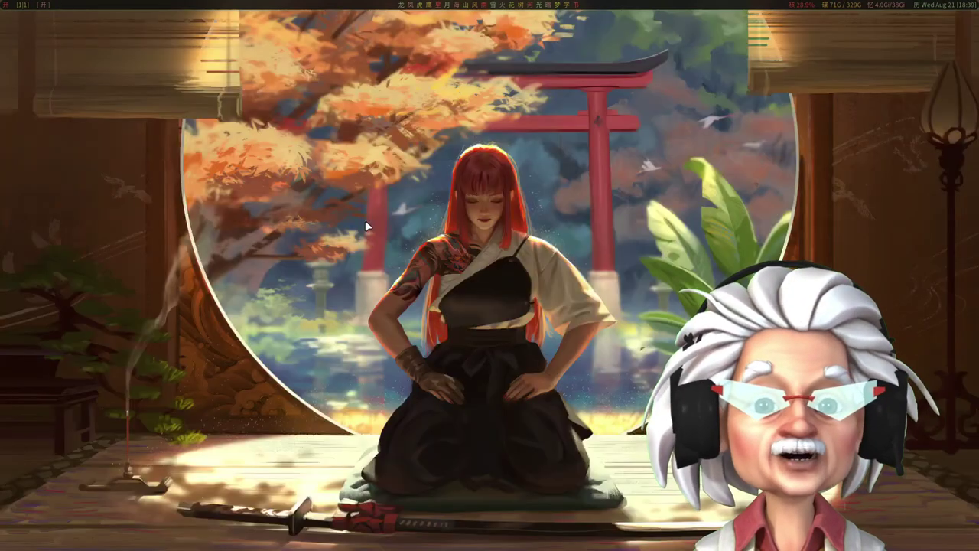
- Open four tiled terminals, resize and zoom the floating pfetch window, and move zfxtop left
key("super+Return")
key("super+Return")
key("super+Return")
key("super+Return")
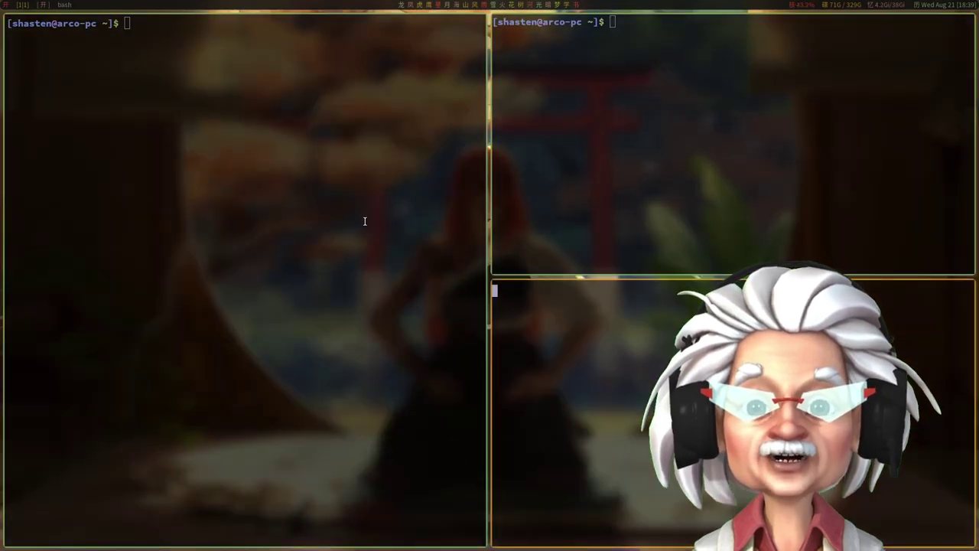
key("super+Return")
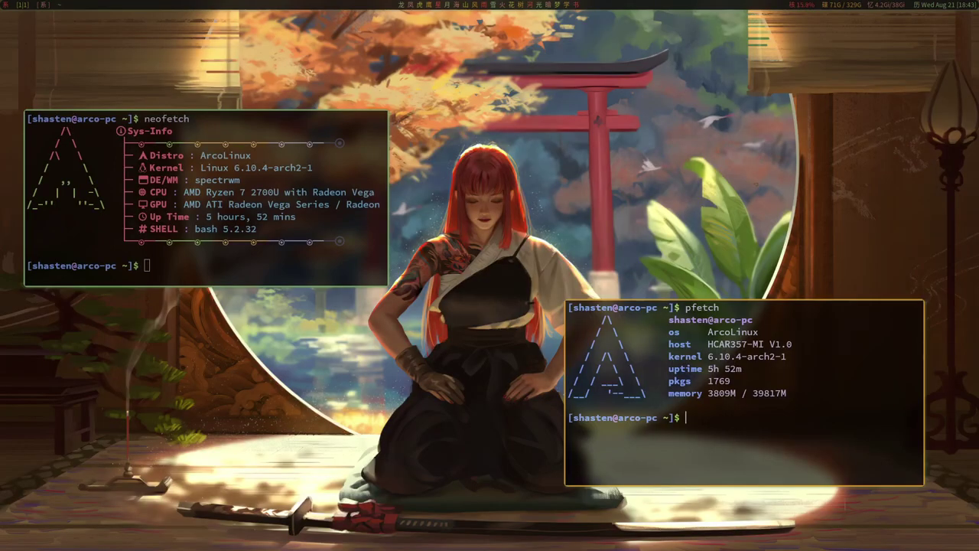
key("super+shift+equal")
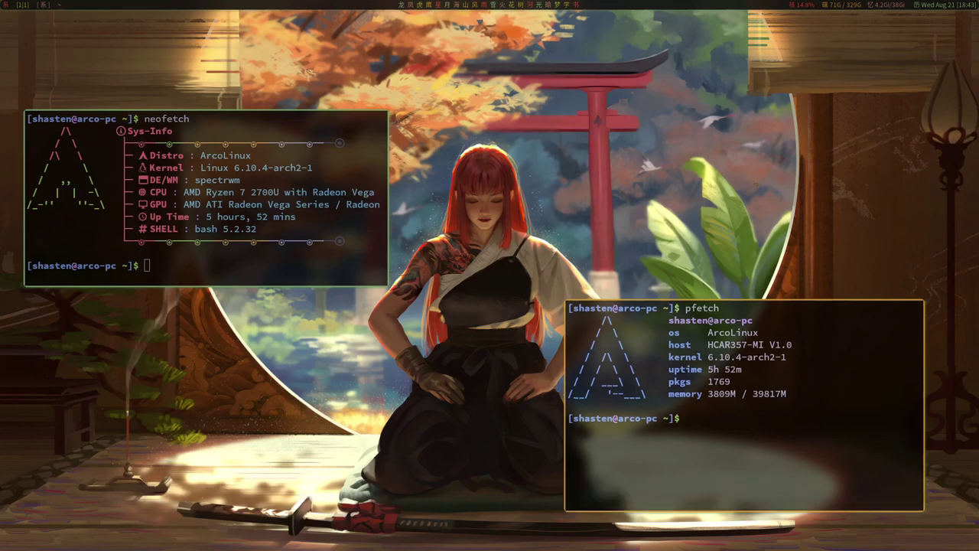
key("super+shift+minus")
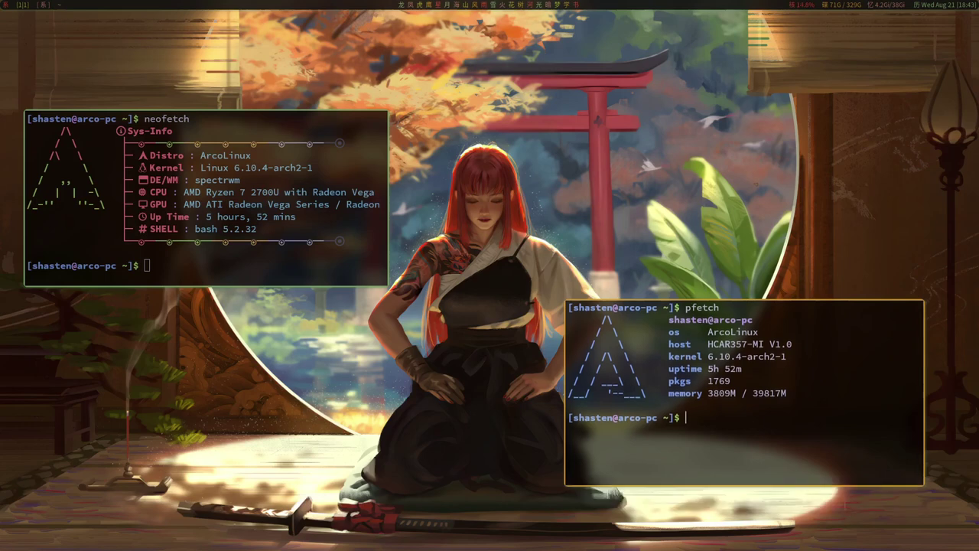
key("ctrl+equal")
key("ctrl+equal")
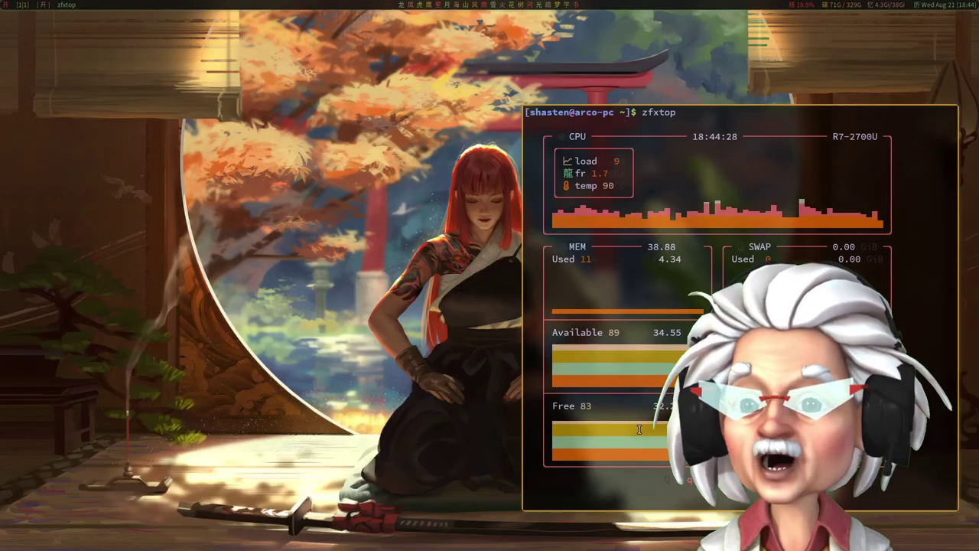
left_click_drag(625, 404, 180, 374)
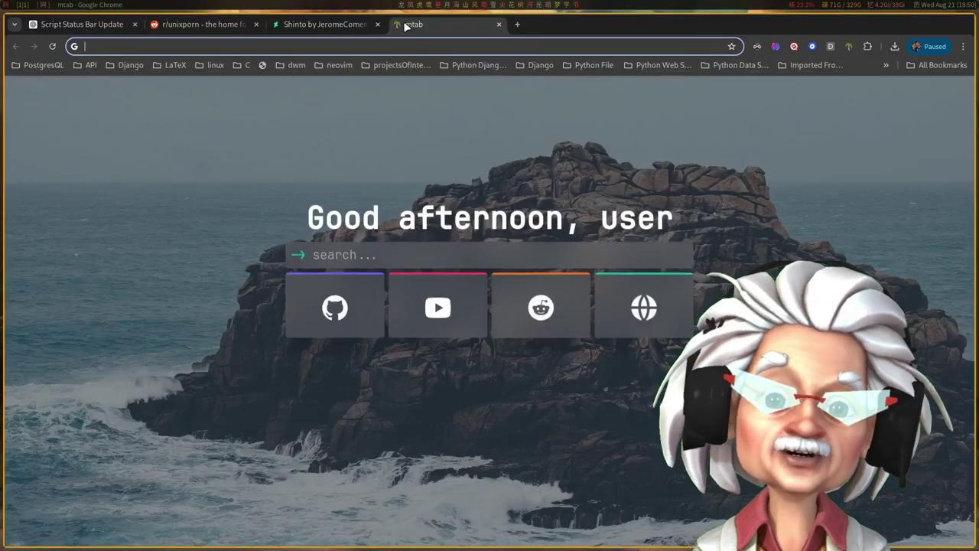
- Search Chrome for 'solarized osaka theme'
type("devaslife osa")
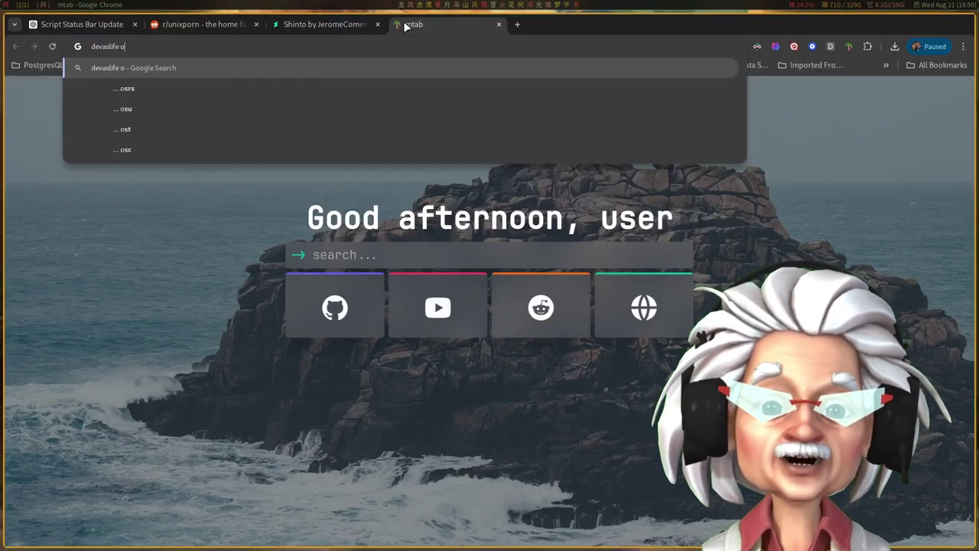
key("BackSpace")
type("solarized osa")
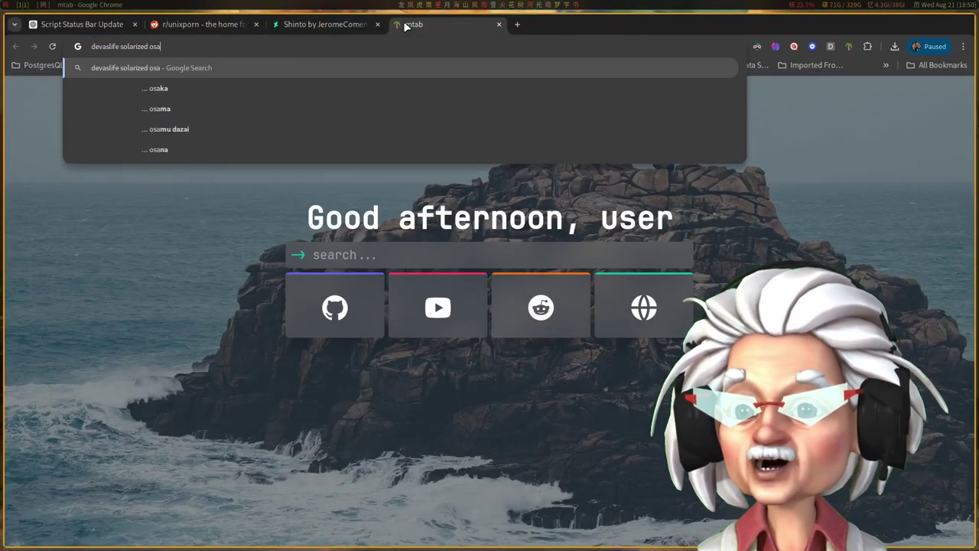
type("ka theme")
key("Return")
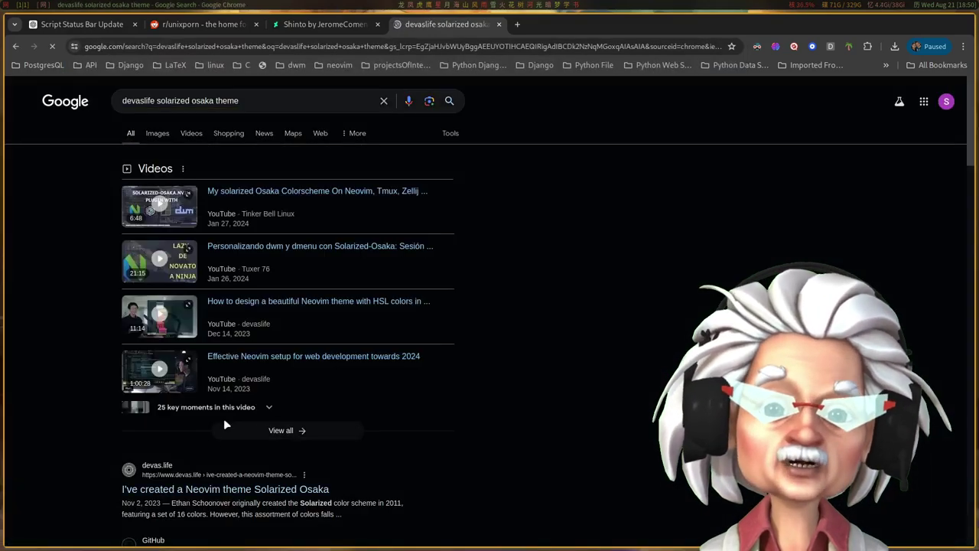
- Open the solarized-osaka.nvim GitHub result and scroll its README to the colour palette
scroll(224, 421, "down", 3)
left_click(221, 438)
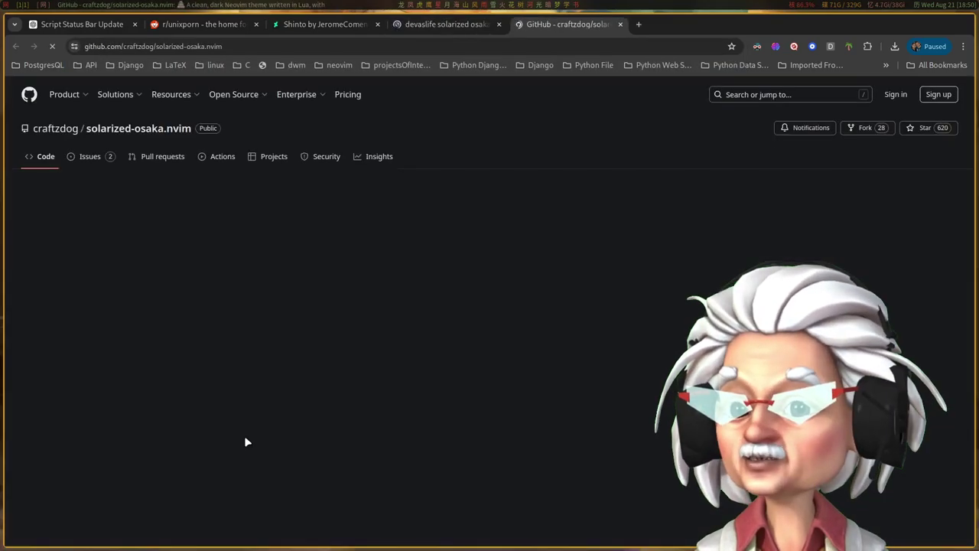
scroll(245, 436, "down", 7)
scroll(264, 432, "up", 2)
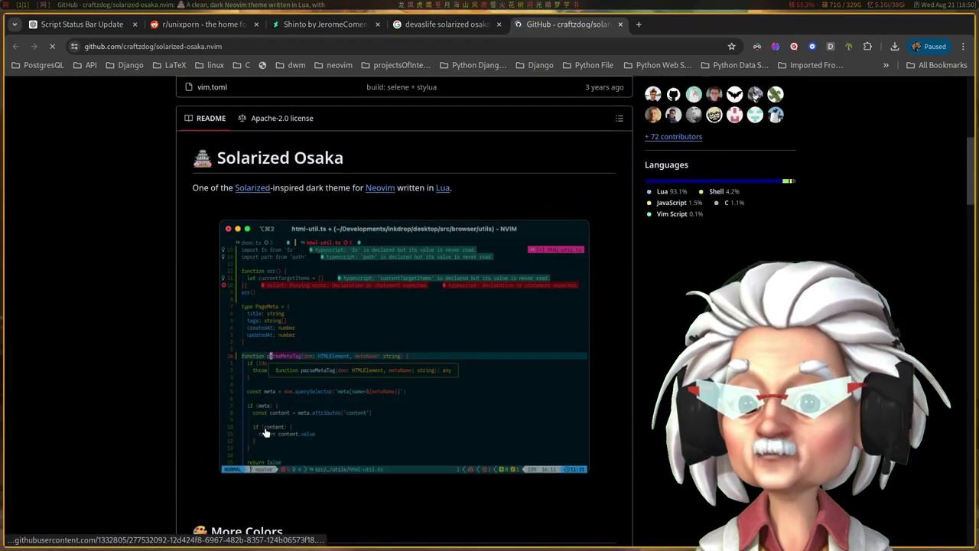
scroll(264, 432, "down", 9)
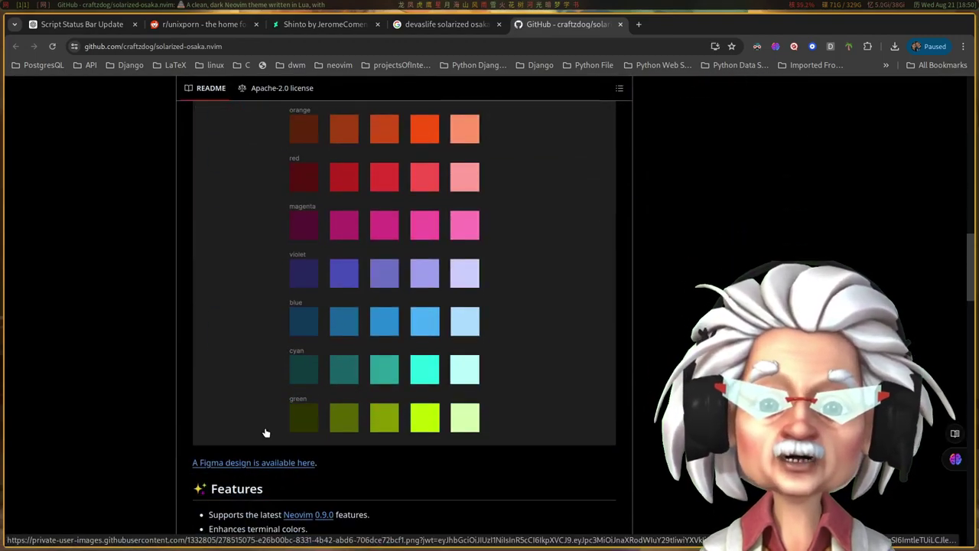
scroll(265, 433, "down", 3)
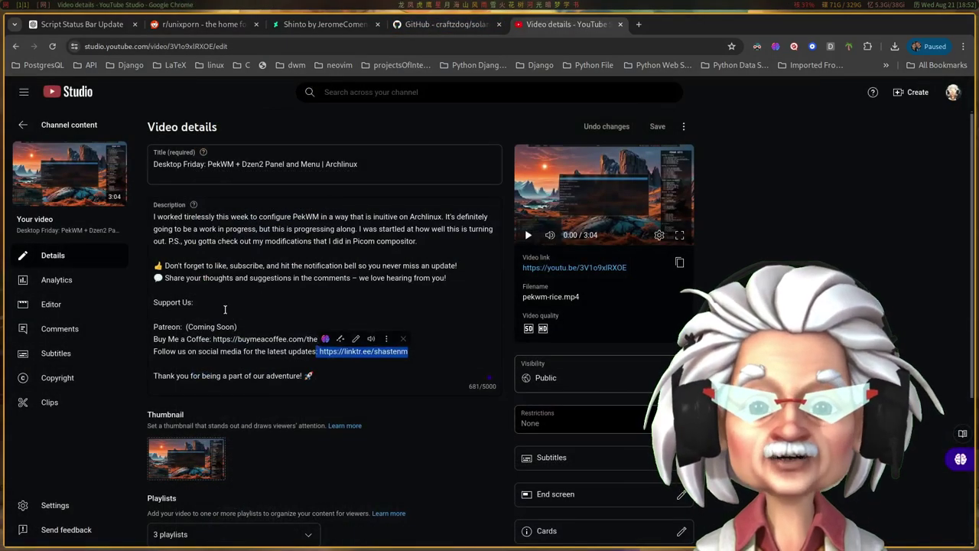
left_click(225, 309)
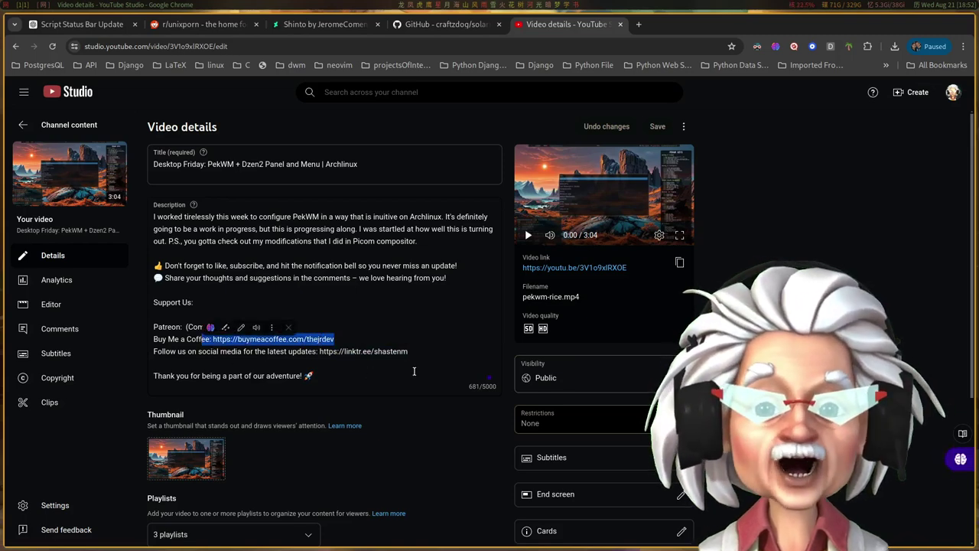
scroll(415, 367, "down", 2)
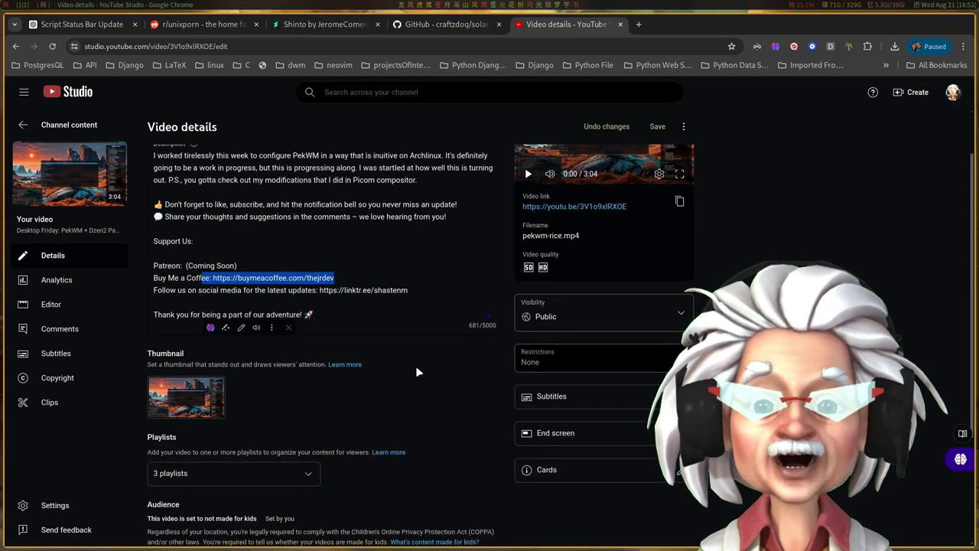
scroll(417, 372, "up", 2)
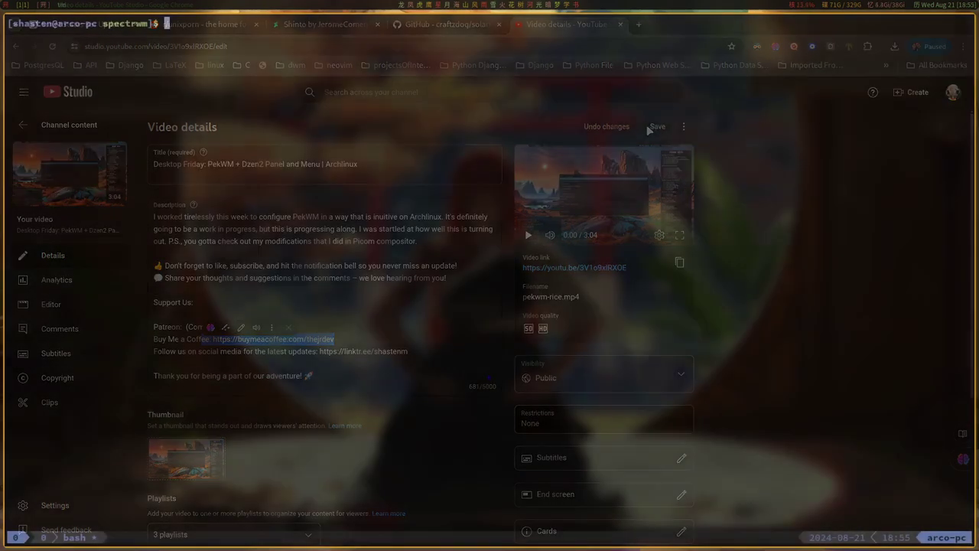
- Open baraction.sh in Neovim with a tmux shell pane beside it in ../bspwm/dzen2
type("v baraction.sh")
key("Return")
key("ctrl+b")
key("percent")
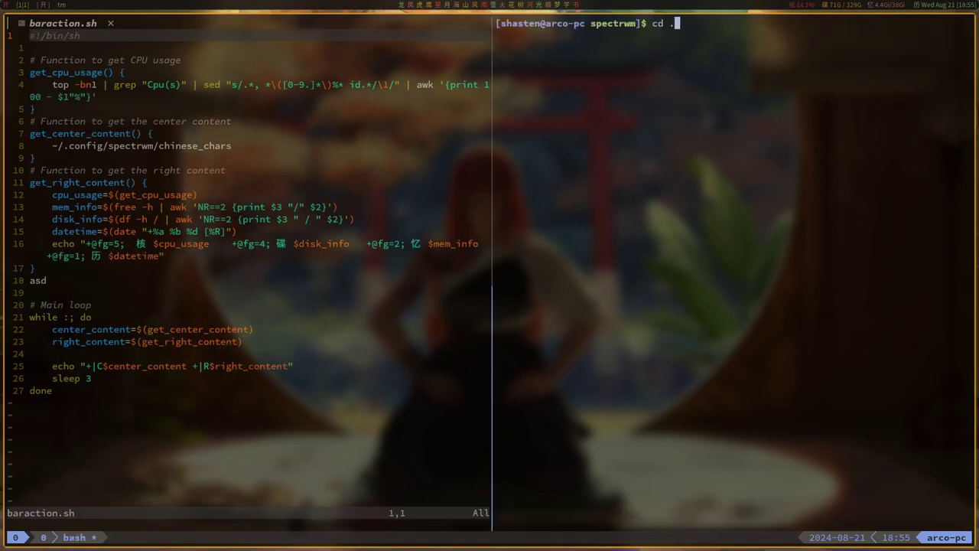
type("cd ../bspwm/dzen2")
key("Return")
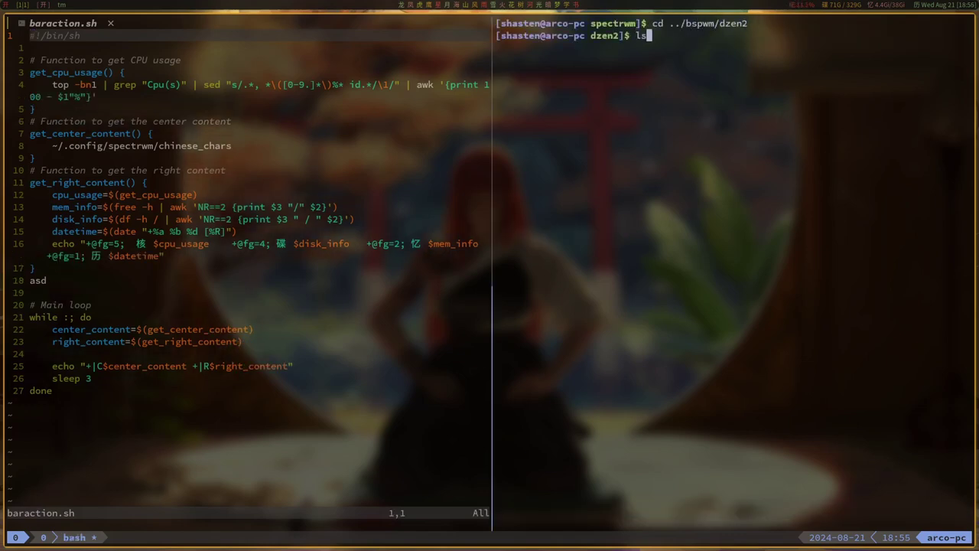
- List the dzen2 folder and open panel_bar, moving to its end
type("ls")
key("Return")
type("v panel")
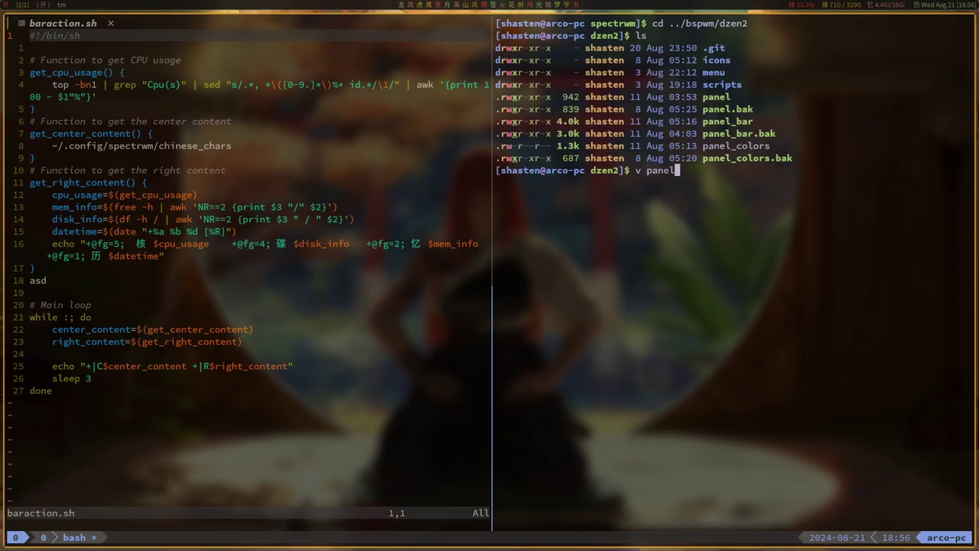
type("_bar")
key("Return")
key("j")
key("j")
key("j")
key("j")
key("j")
key("j")
key("j")
key("j")
key("j")
key("j")
key("j")
key("j")
key("j")
key("j")
key("j")
key("j")
key("j")
key("j")
key("j")
key("j")
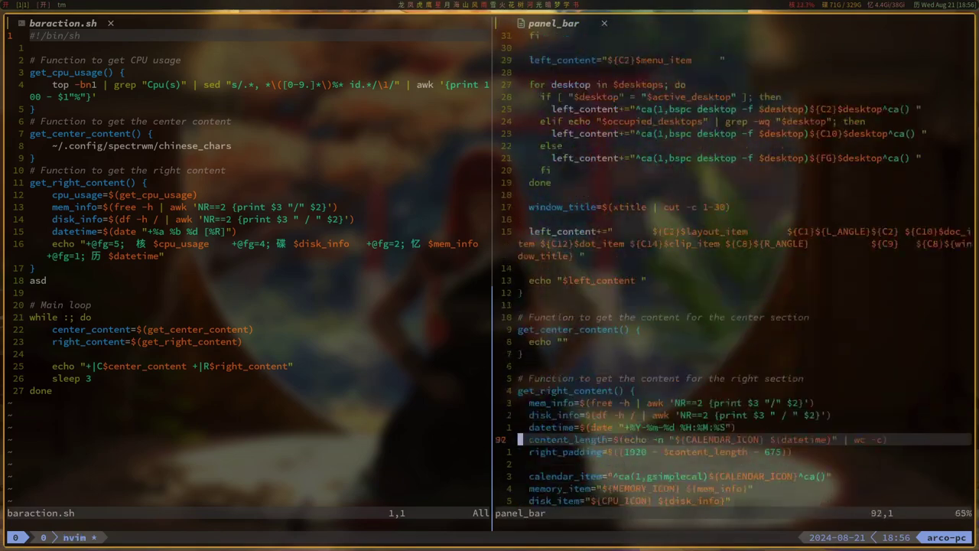
key("j")
key("j")
key("j")
key("j")
key("j")
key("j")
key("j")
key("j")
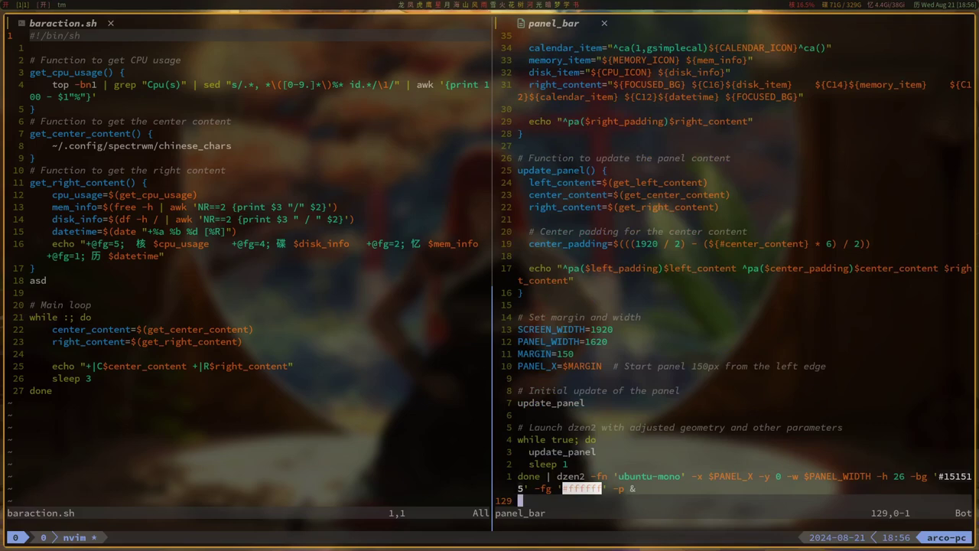
- Select panel_bar's update_panel section, baraction.sh's main loop and its +|C$ alignment code
left_click_drag(518, 158, 678, 420)
left_click_drag(31, 304, 170, 396)
key("Escape")
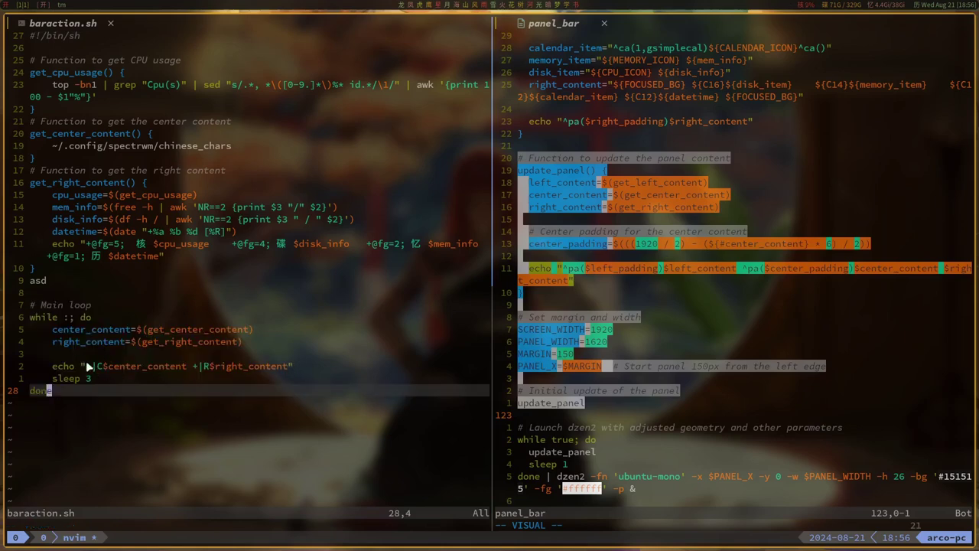
left_click_drag(88, 366, 203, 366)
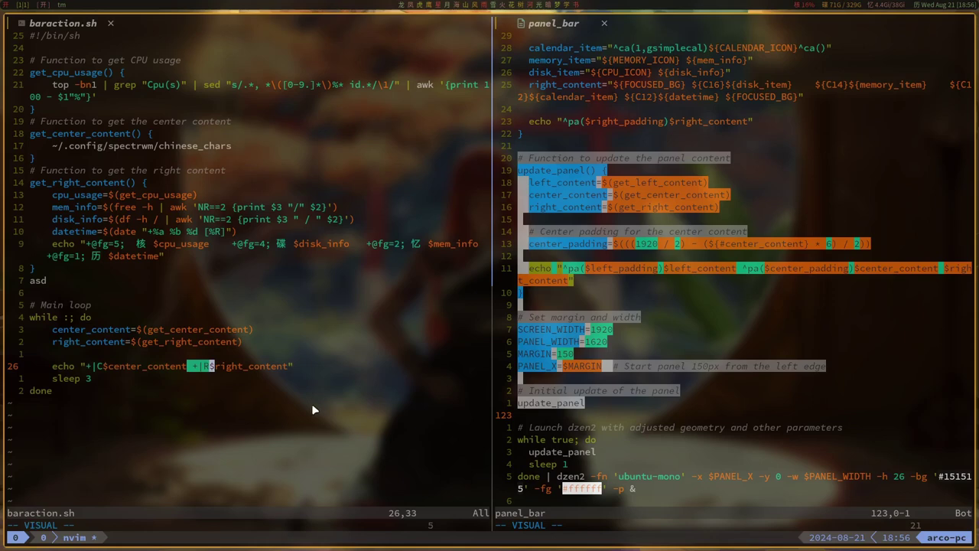
key("Escape")
- Quit both editors and exit the tmux session back to bash
type(":q")
key("Return")
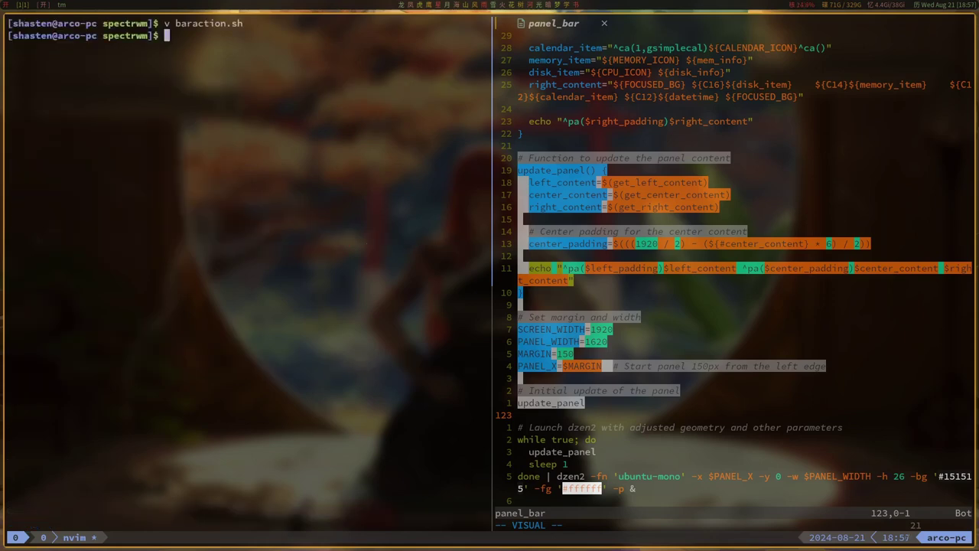
key("ctrl+d")
key("Escape")
type(":q")
key("Return")
type("x")
key("Return")
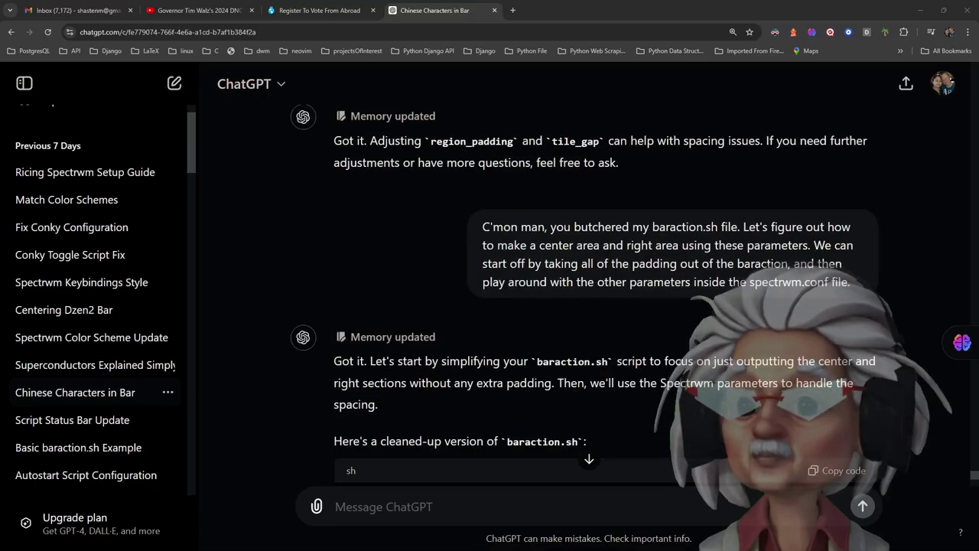
scroll(584, 296, "up", 5)
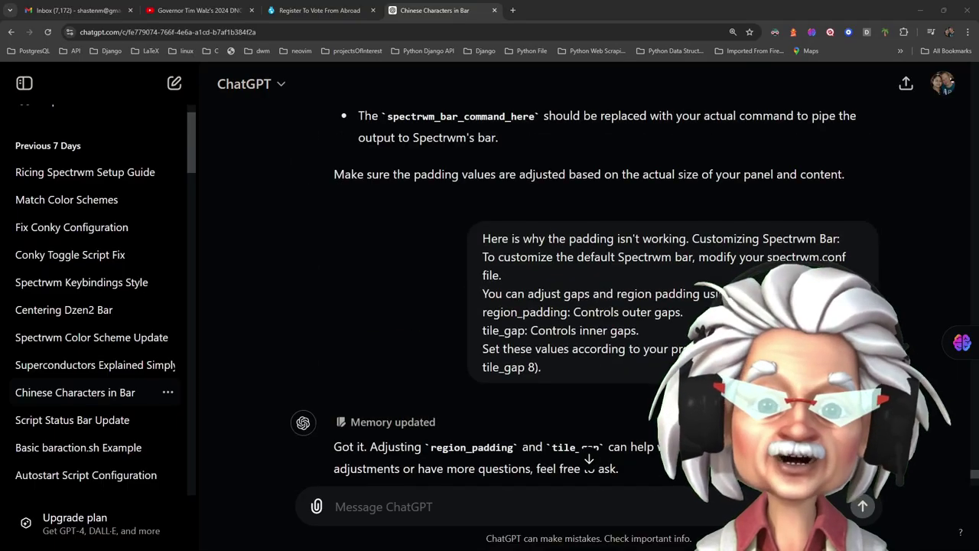
scroll(584, 296, "up", 10)
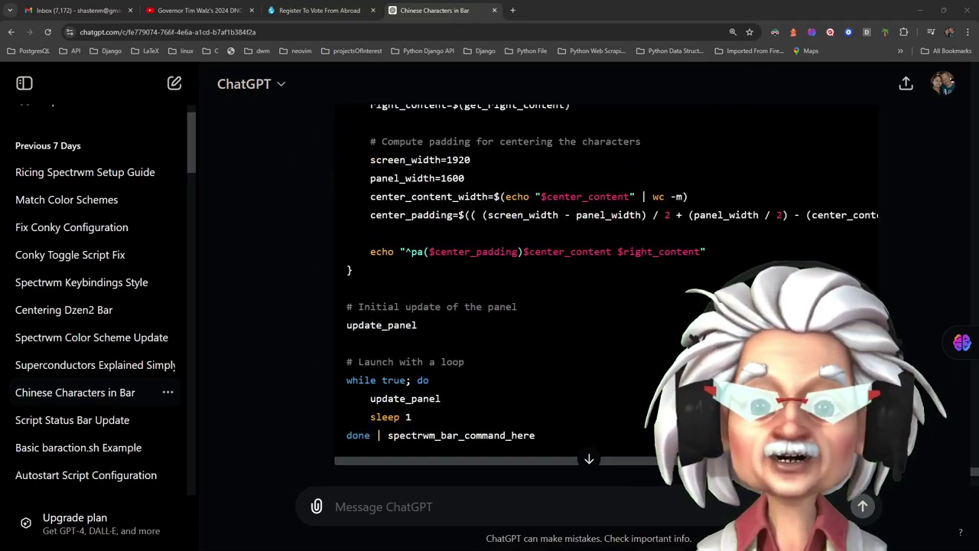
scroll(526, 296, "up", 8)
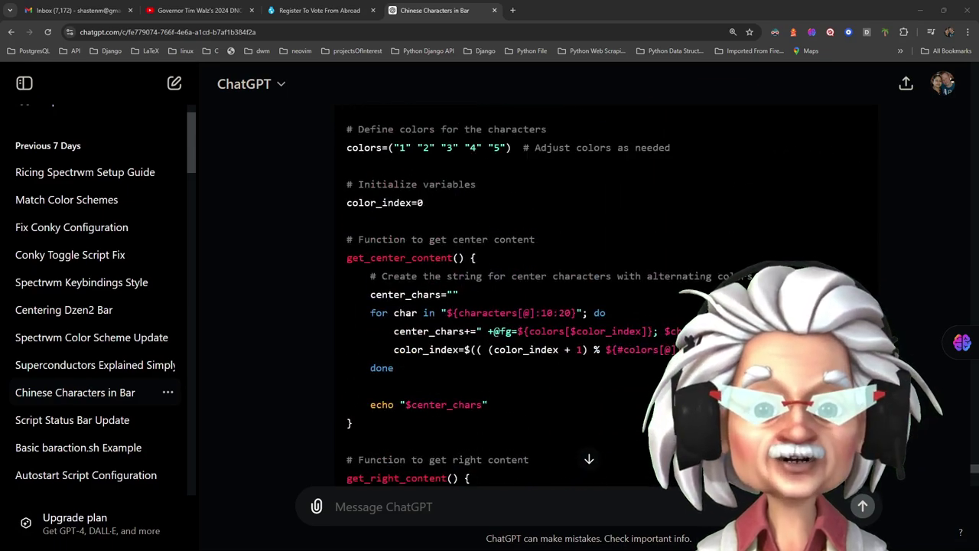
scroll(525, 296, "up", 7)
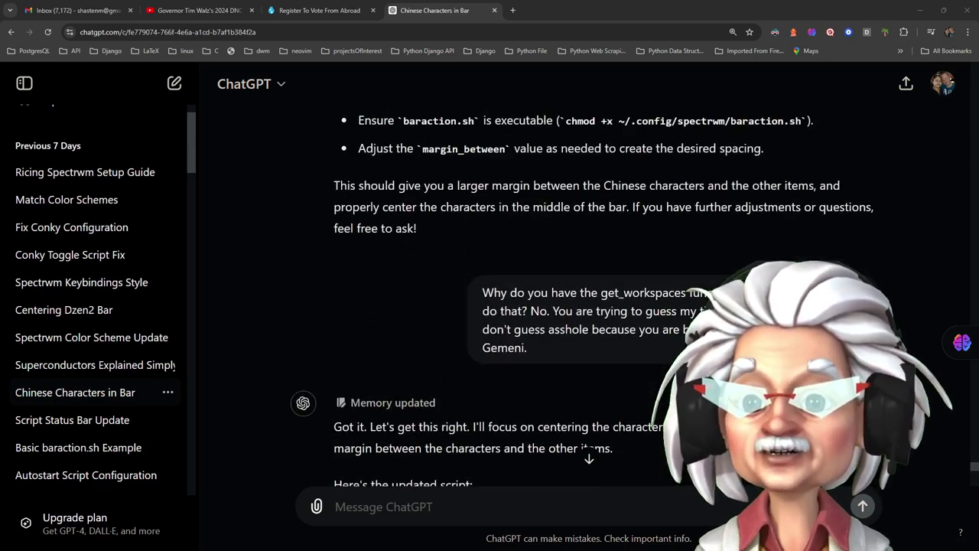
scroll(525, 296, "up", 8)
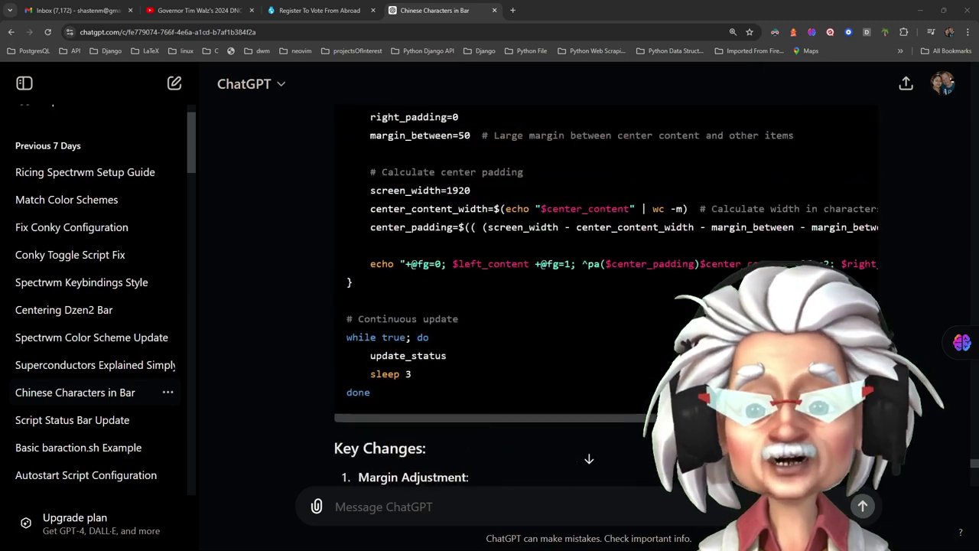
scroll(525, 296, "up", 4)
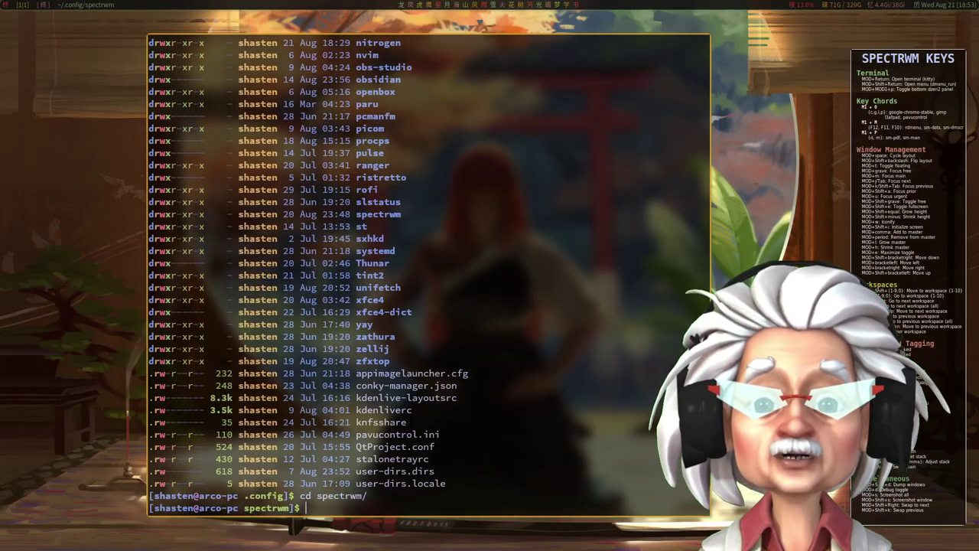
- Open spectrwm.conf and select its bar_format and bar_font_color lines
type("v spectrwm.conf")
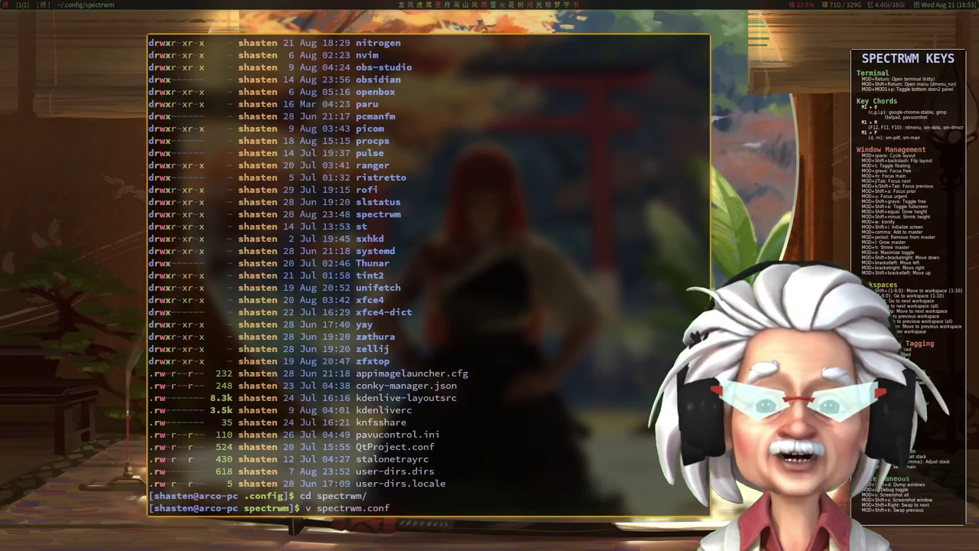
key("Return")
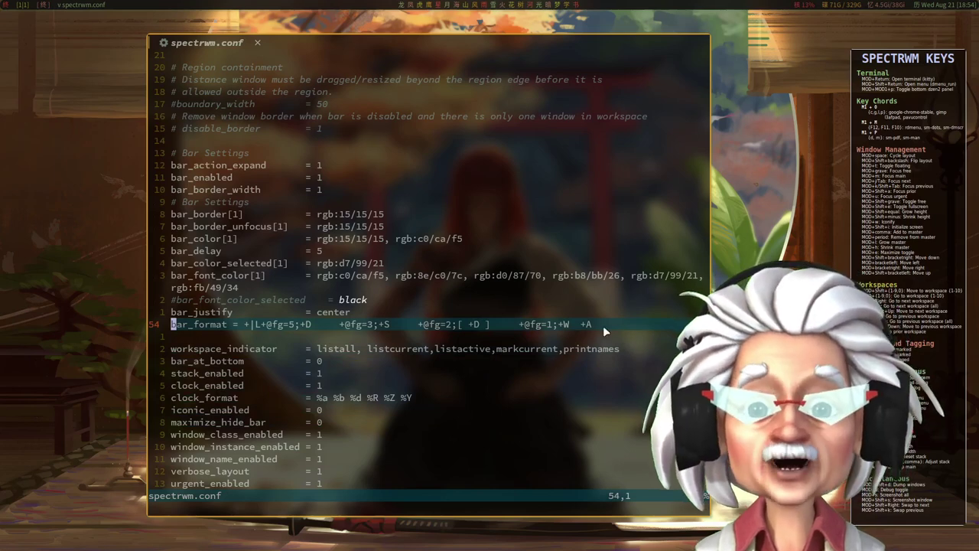
left_click_drag(605, 324, 163, 324)
left_click_drag(173, 276, 230, 288)
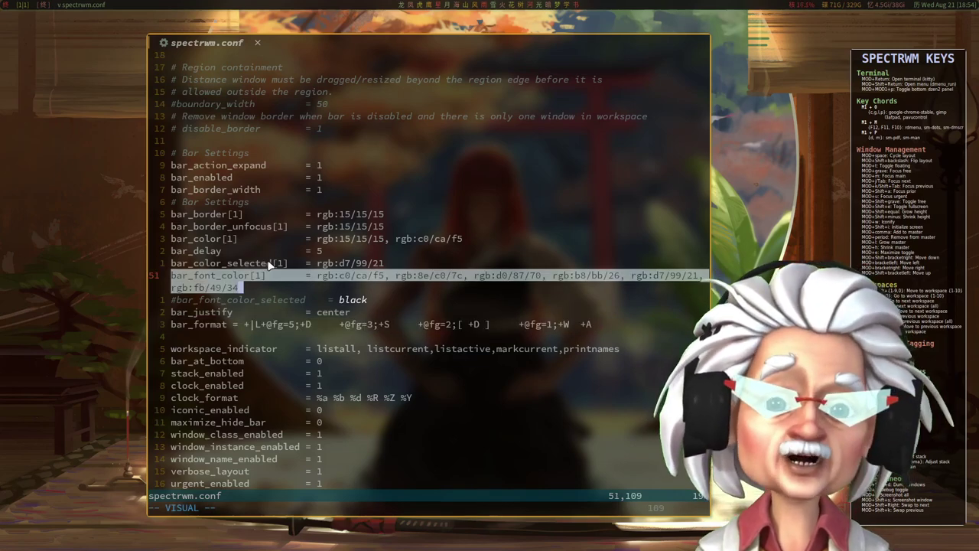
scroll(289, 298, "down", 2)
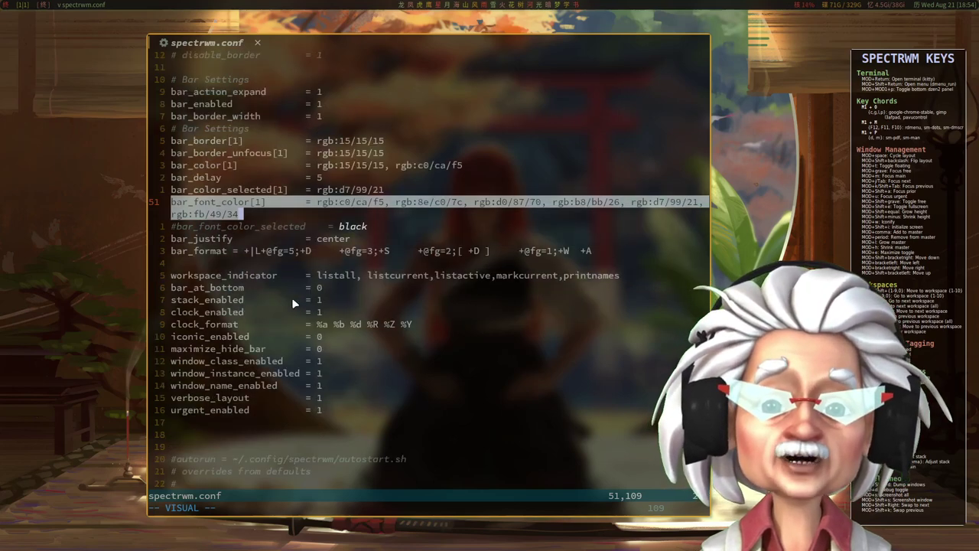
- Reopen spectrwm.conf with a tmux shell pane split beside it
key("Escape")
type(":q")
key("Return")
type("v spectrwm.conf")
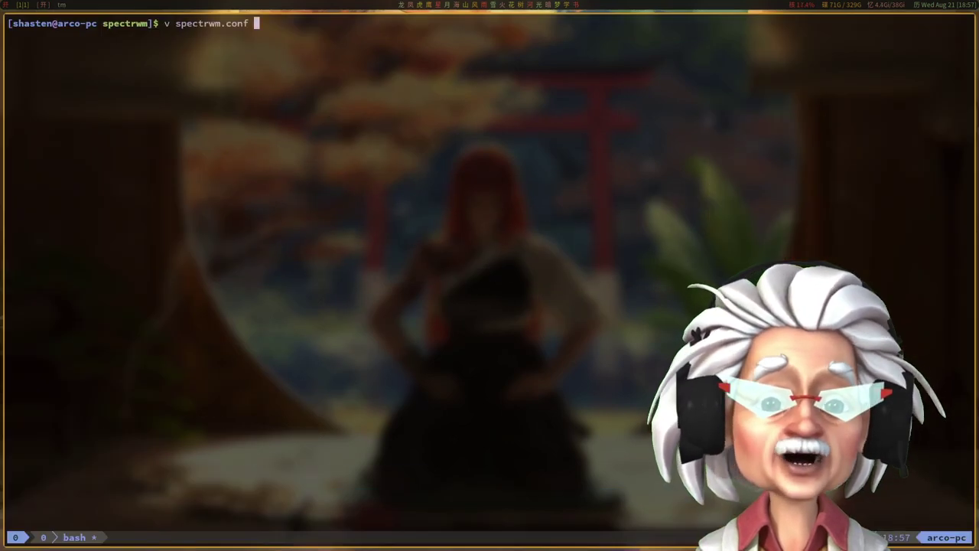
key("Return")
key("ctrl+b")
key("percent")
- Open panel_colors from ../bspwm/dzen2/ next to spectrwm.conf
type("cd ../bspwm/dzen2/")
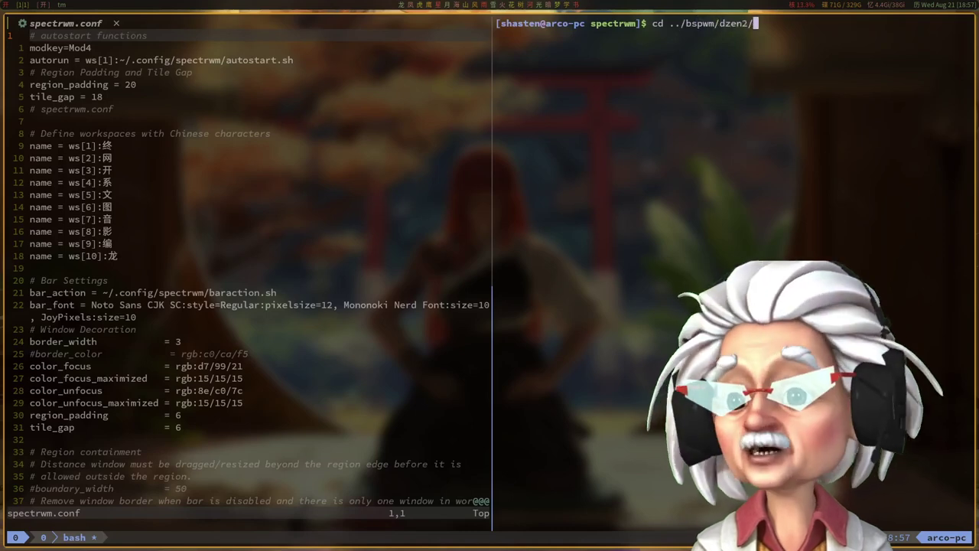
key("Return")
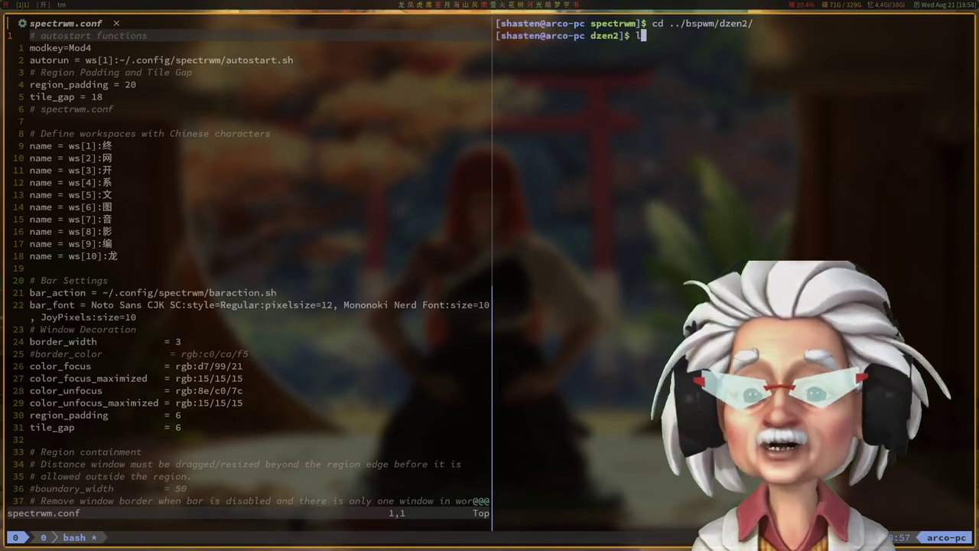
type("v panel")
key("Tab")
key("Return")
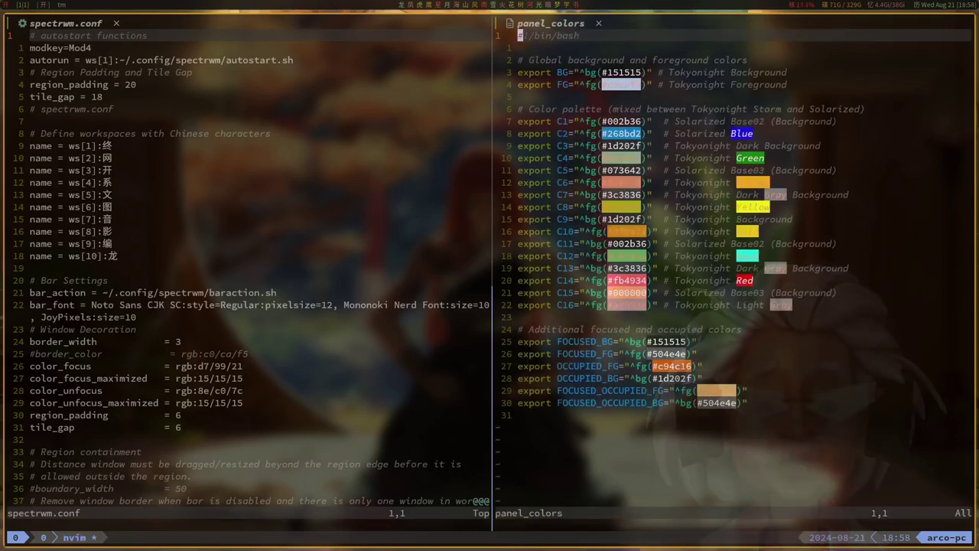
scroll(230, 306, "down", 1)
- Compare panel_colors' #151515 background with spectrwm.conf's rgb:15/15/15 maximized focus colour
left_click(243, 365)
left_click_drag(647, 341, 694, 346)
left_click_drag(172, 342, 221, 345)
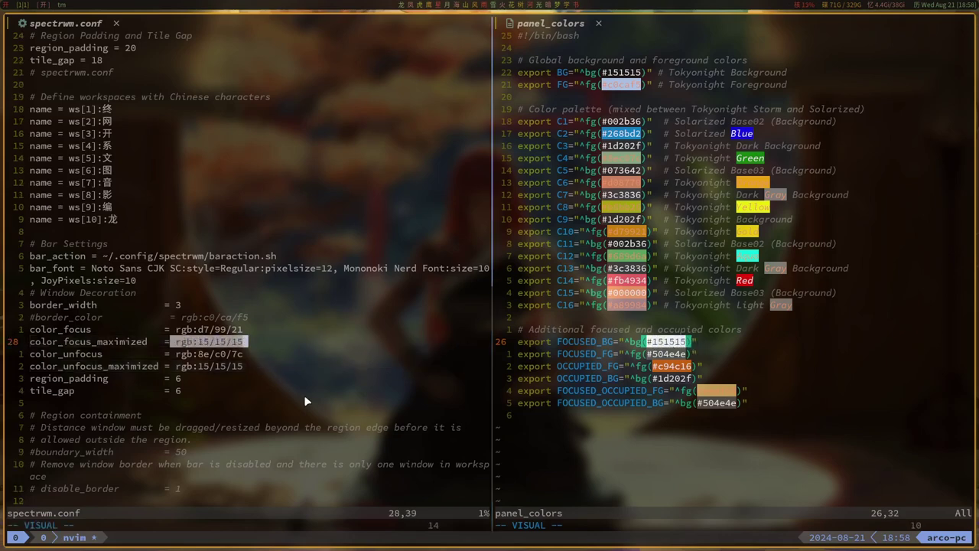
key("Escape")
- Save spectrwm.conf with :wq and quit panel_colors
type(":wq")
key("Return")
type("z")
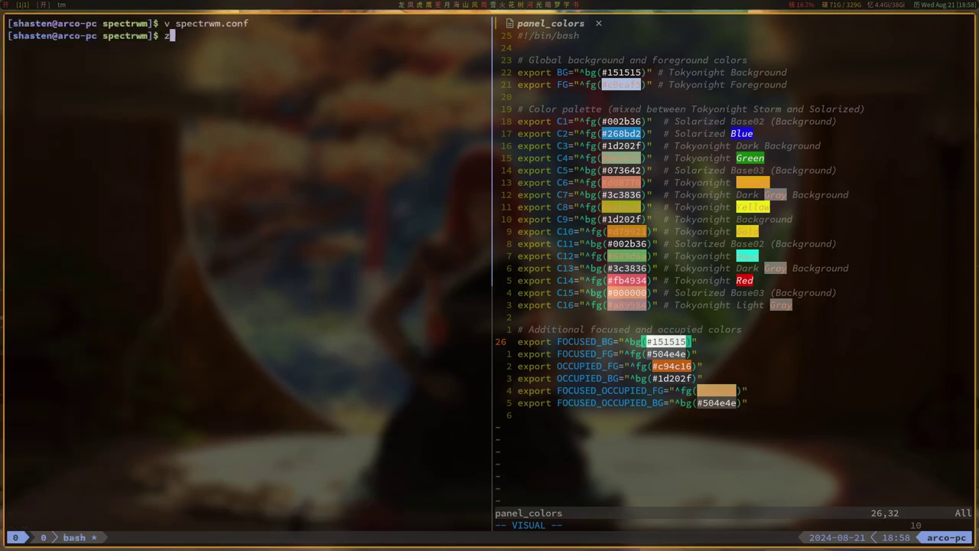
key("Return")
key("Escape")
type(":q")
key("Return")
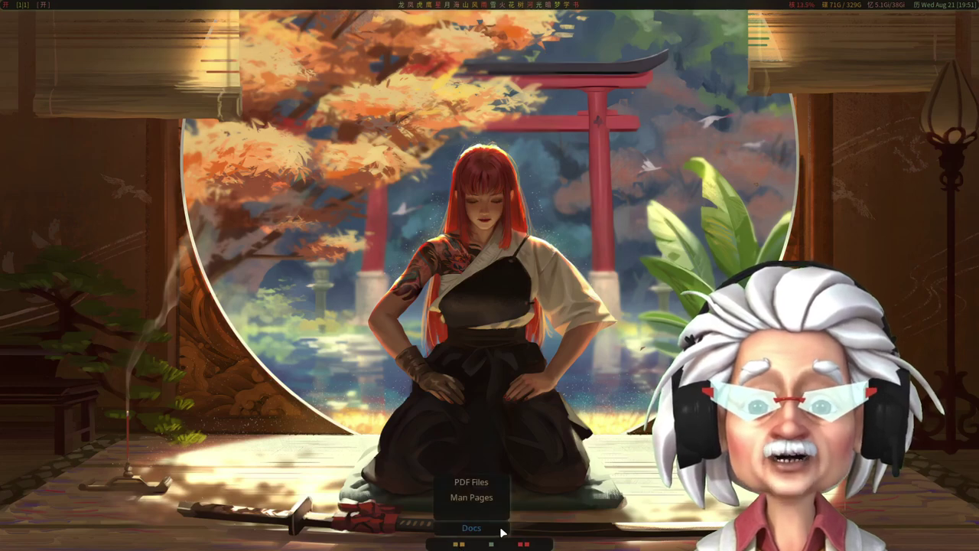
- Bring up the conky SPECTRWM KEYS cheat sheet from the dock
left_click(491, 544)
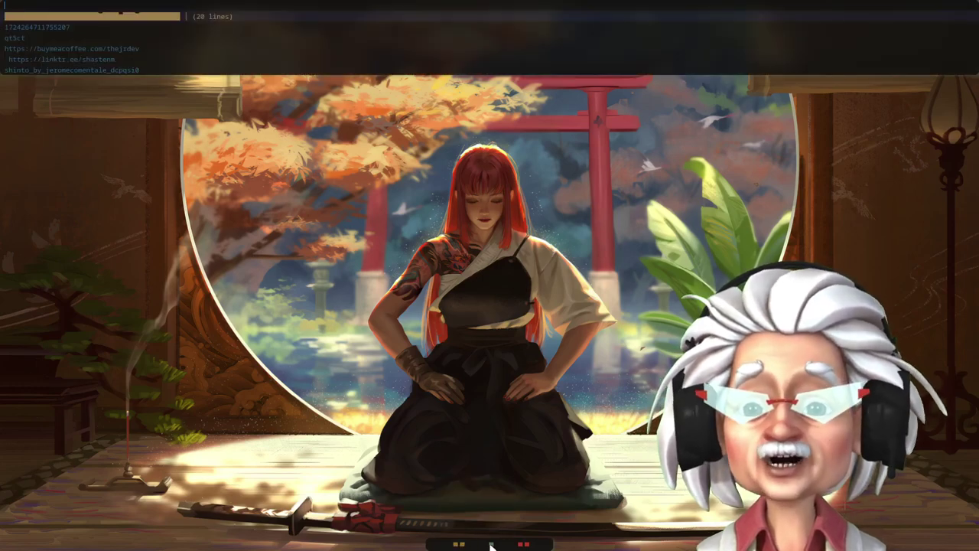
key("Escape")
left_click(522, 544)
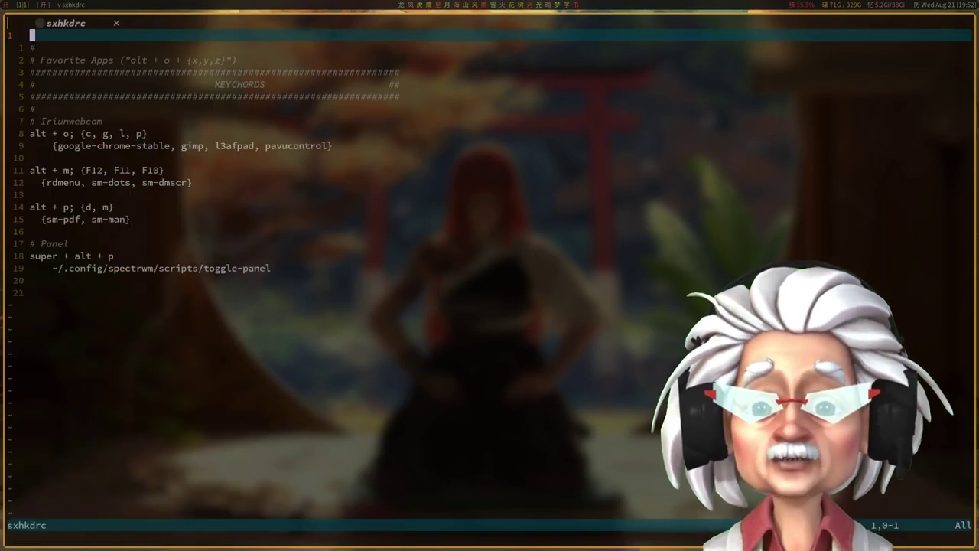
- Yank sxhkdrc's super + alt + p toggle-panel block and close the file
left_click_drag(29, 244, 311, 269)
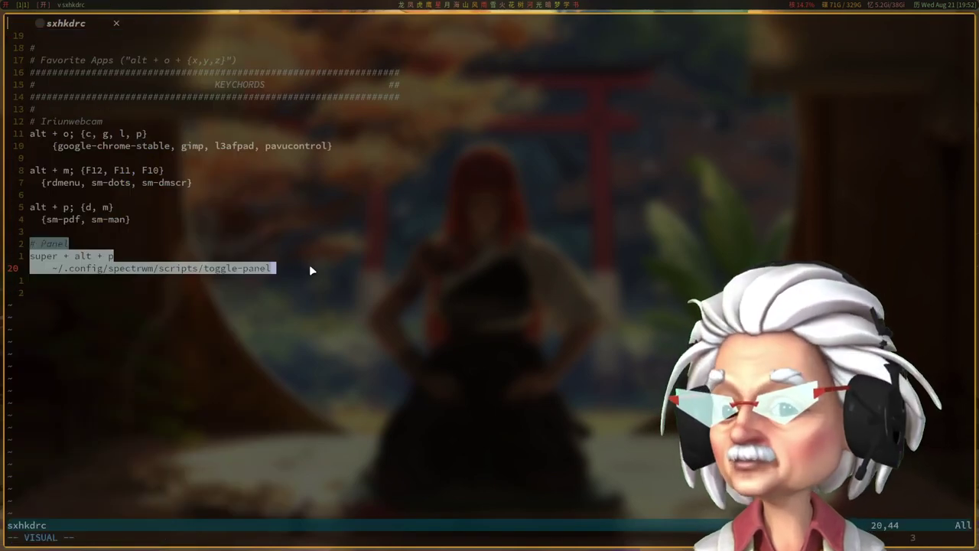
type("y:q")
key("Return")
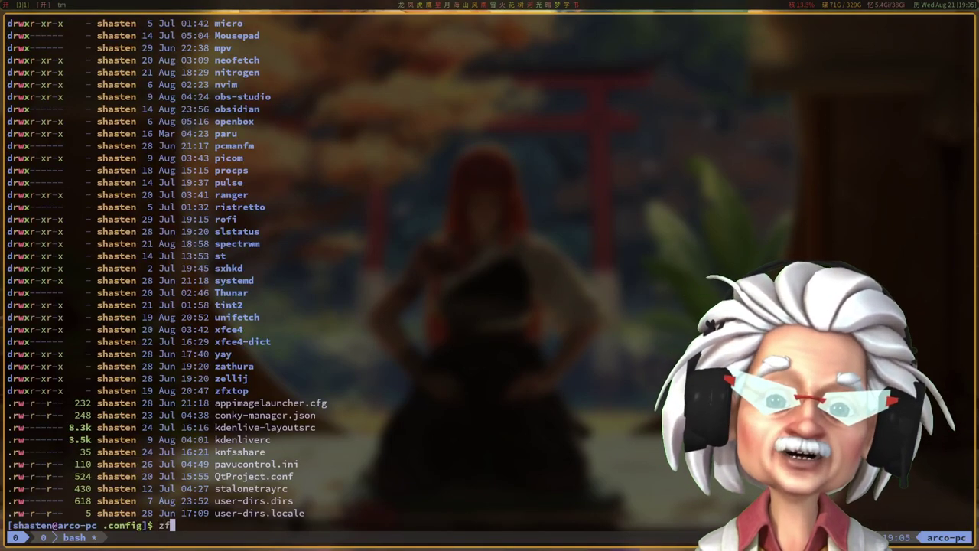
- Run zfxtop and list the zfxtop config folder in a split tmux pane
key("Return")
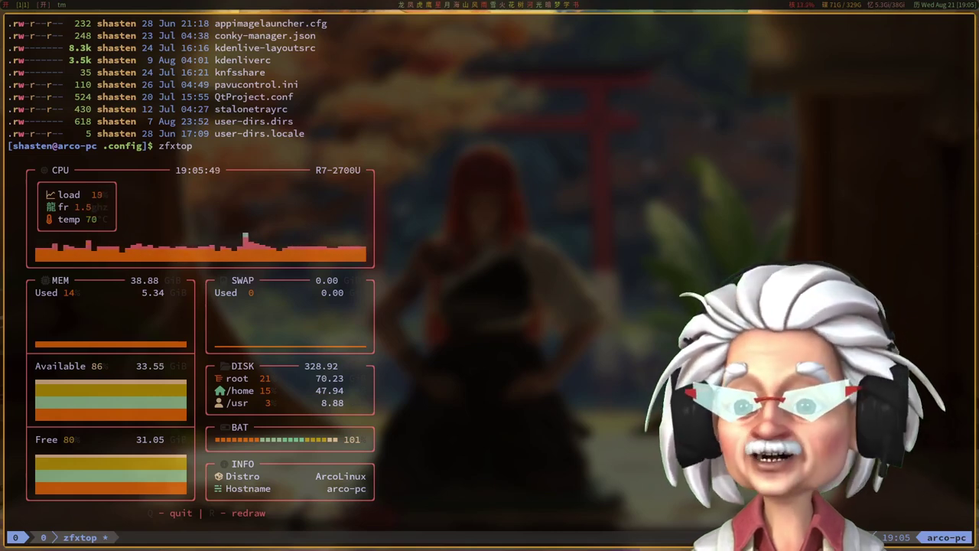
key("ctrl+b")
key("percent")
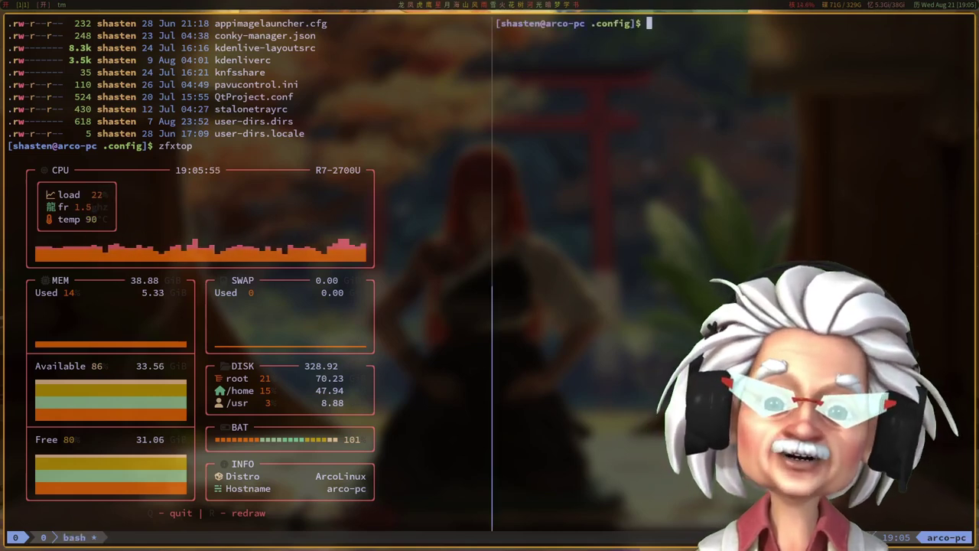
type("cd zfxtop/")
key("Return")
type("ls")
key("Return")
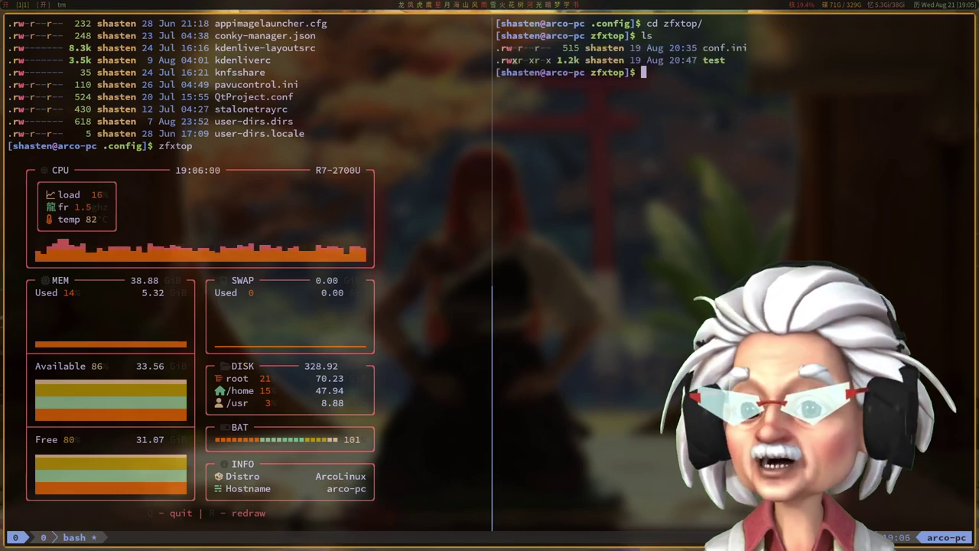
- Open conf.ini and select its [colors] palette section
type("v c")
key("Tab")
key("Return")
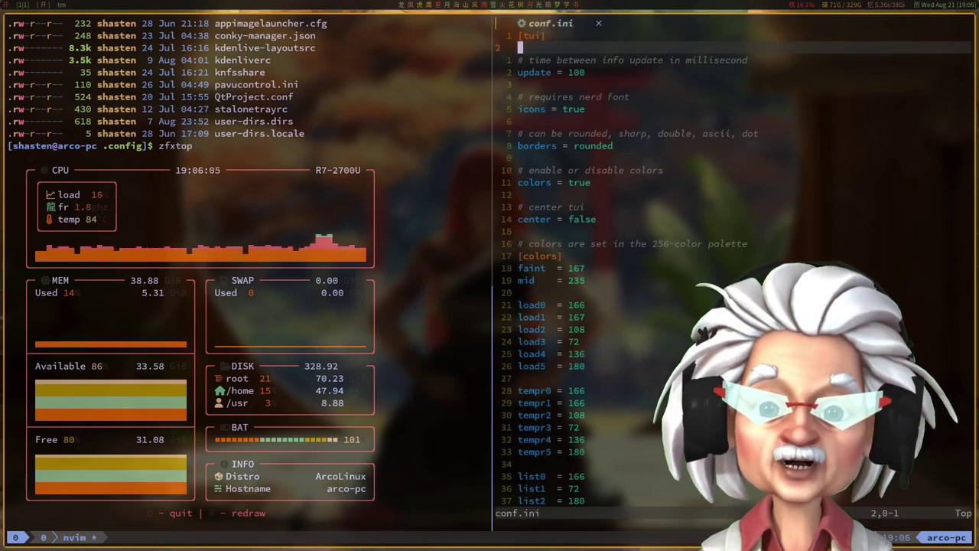
key("G")
left_click_drag(519, 231, 593, 488)
left_click_drag(125, 256, 214, 264)
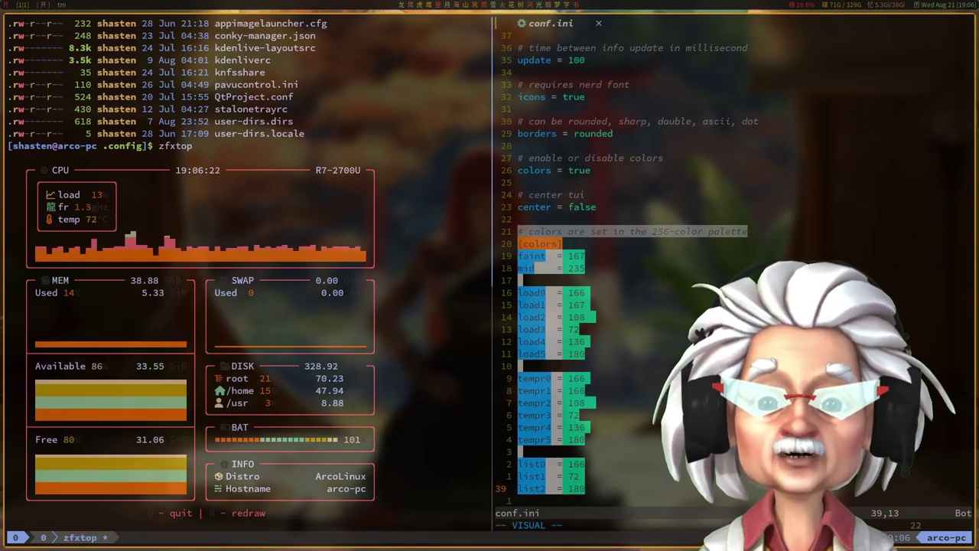
- Close conf.ini and the side pane, leaving zfxtop showing
key("Escape")
type(":q")
key("Return")
key("ctrl+d")
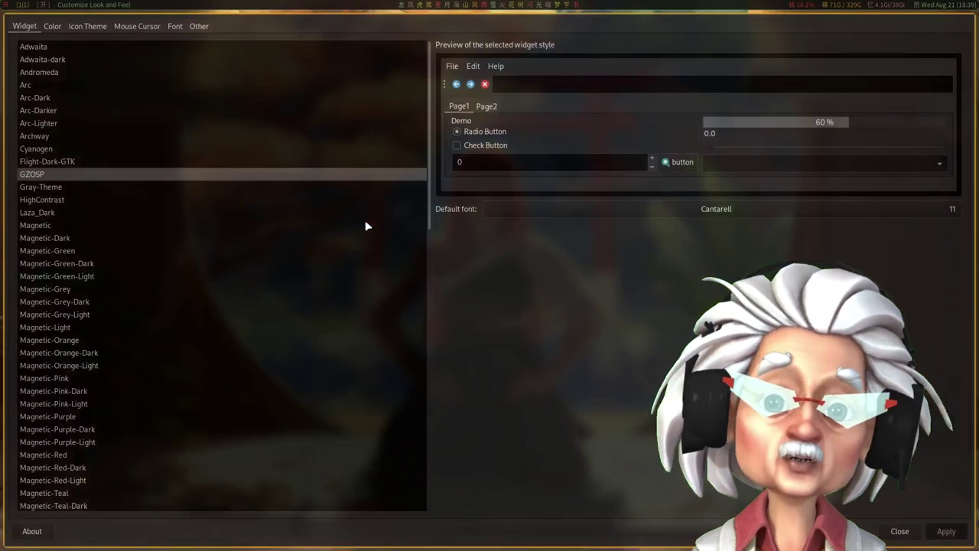
- Step through HighContrast, Laza_Dark, Magnetic and Magnetic-Dark to the Magnetic-Green widget theme
key("Down")
key("Down")
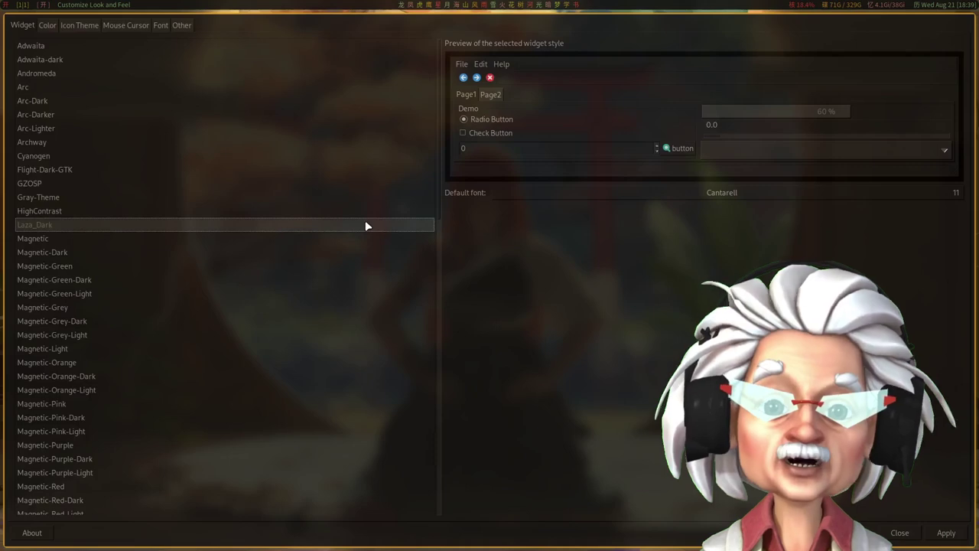
key("Down")
key("Down")
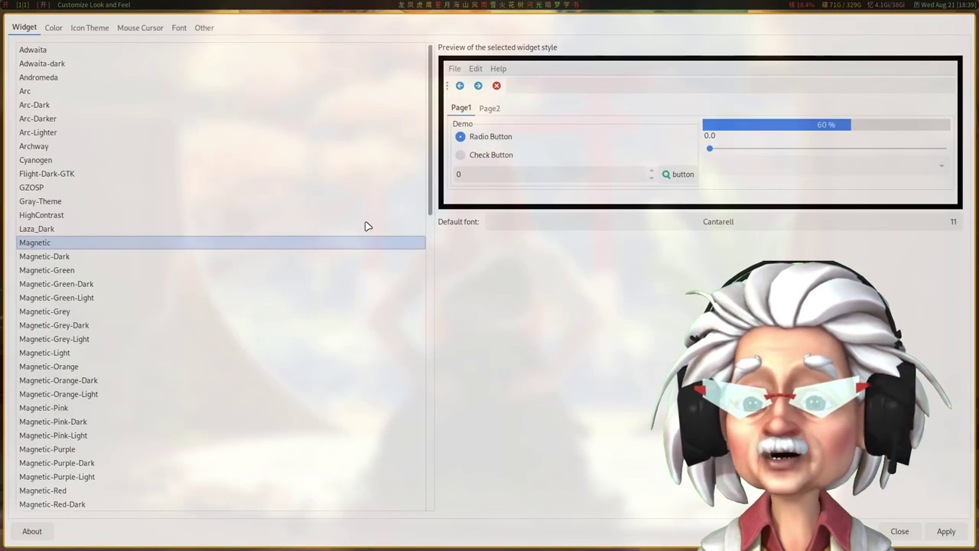
key("Down")
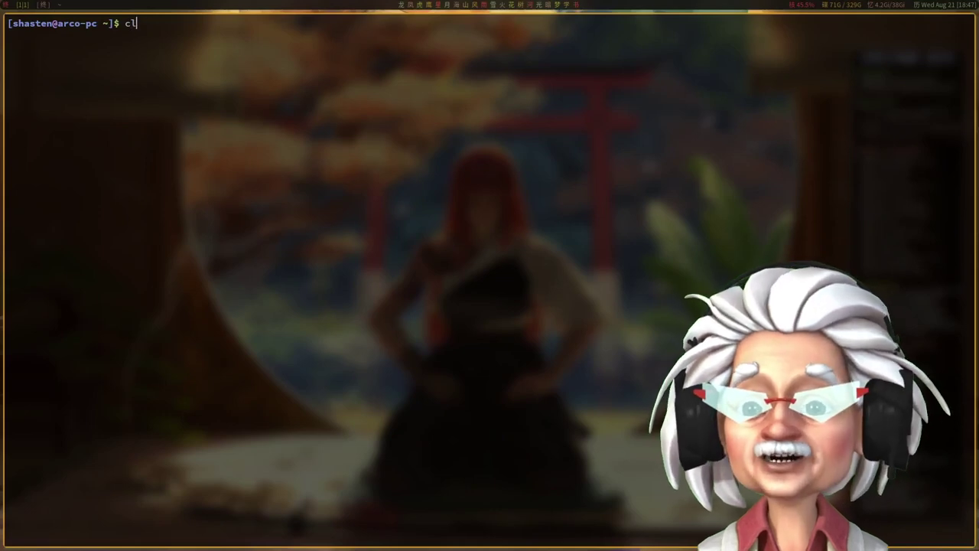
- Launch clifm and open entry 20, the manpage file, in the editor
key("Return")
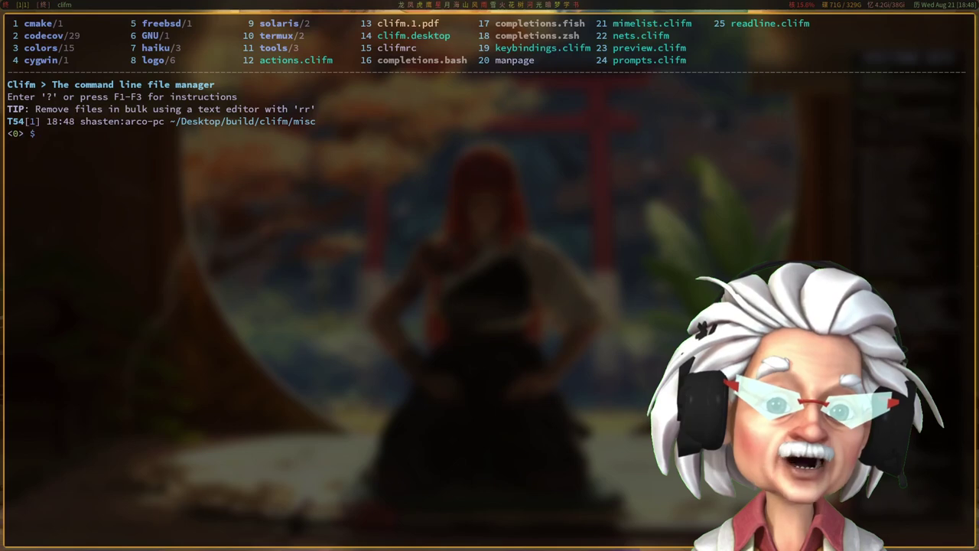
type("20")
key("Return")
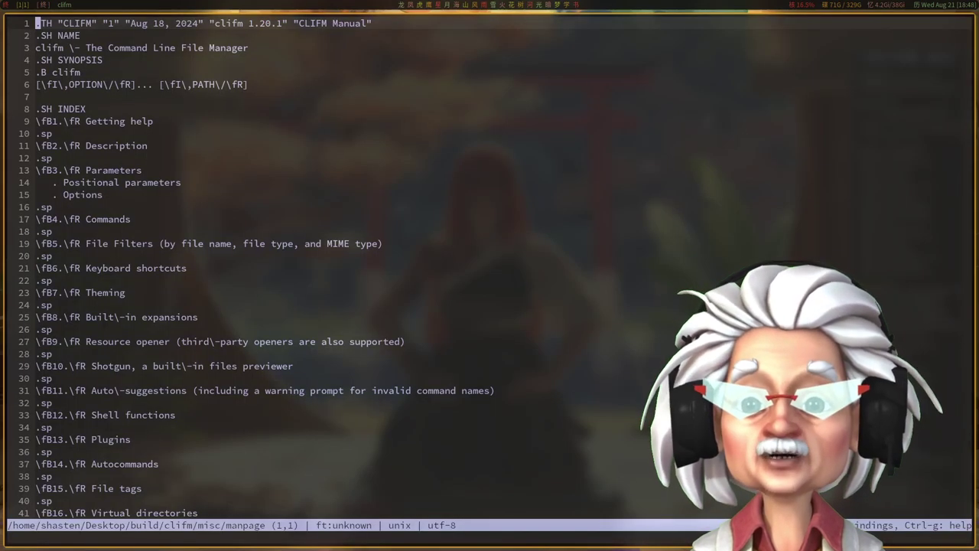
- Move to line 21's Keyboard shortcuts entry and remove a stray colon
key("Down")
key("Down")
key("Down")
key("Down")
key("Down")
key("Down")
key("Down")
key("Down")
key("Down")
key("Down")
key("Down")
key("Down")
key("Down")
key("Down")
key("Down")
key("Down")
key("Down")
key("Down")
key("Down")
key("Down")
type(":")
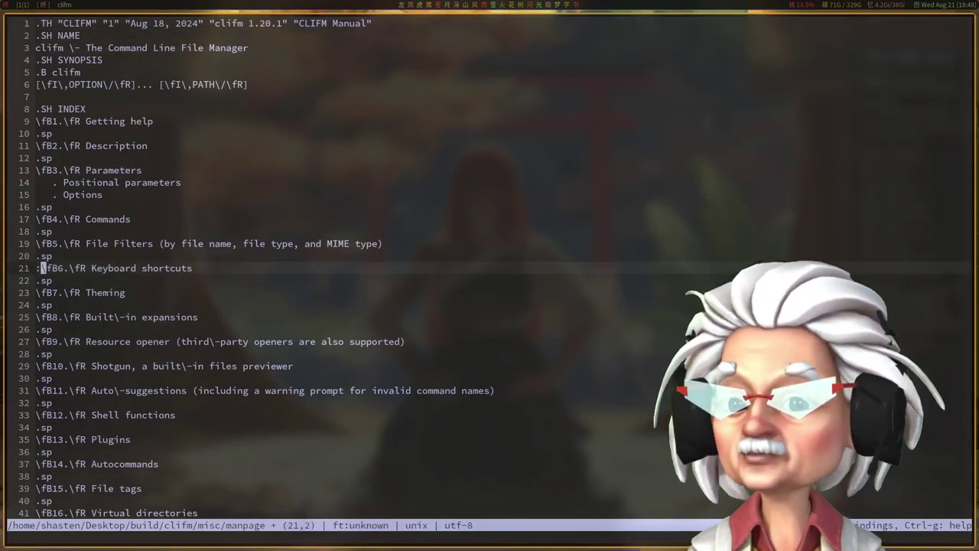
key("BackSpace")
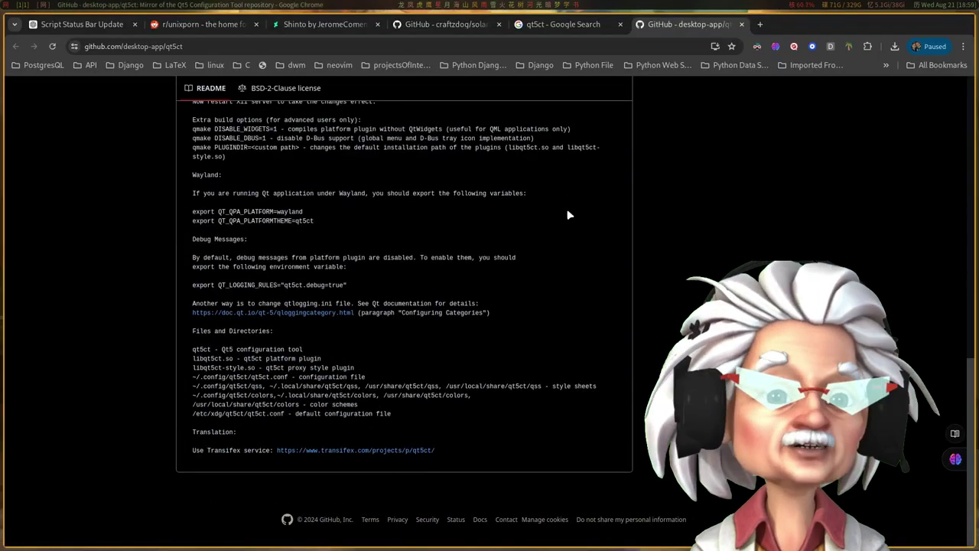
- Return to the kvantum search and open the tsujan/Kvantum repository's Kvantum folder README
scroll(567, 215, "up", 15)
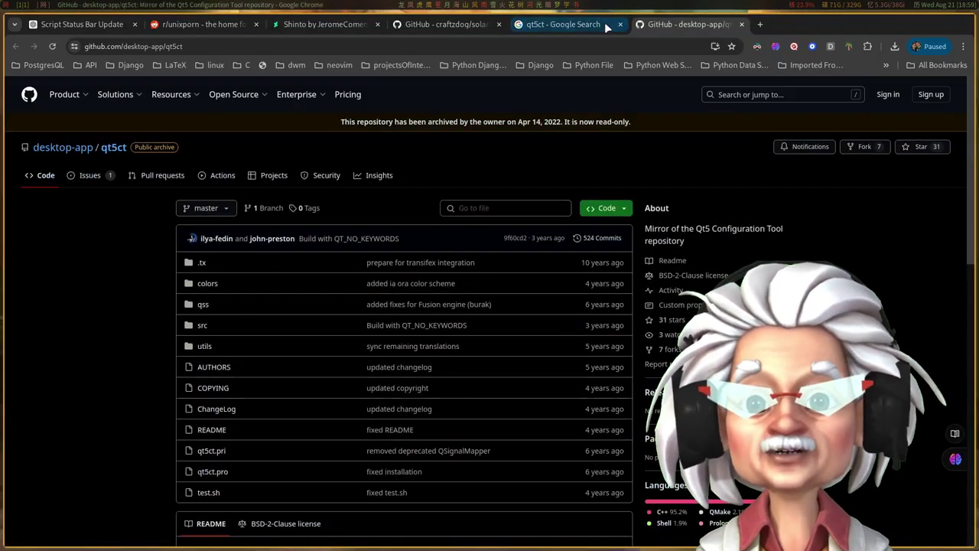
left_click(576, 29)
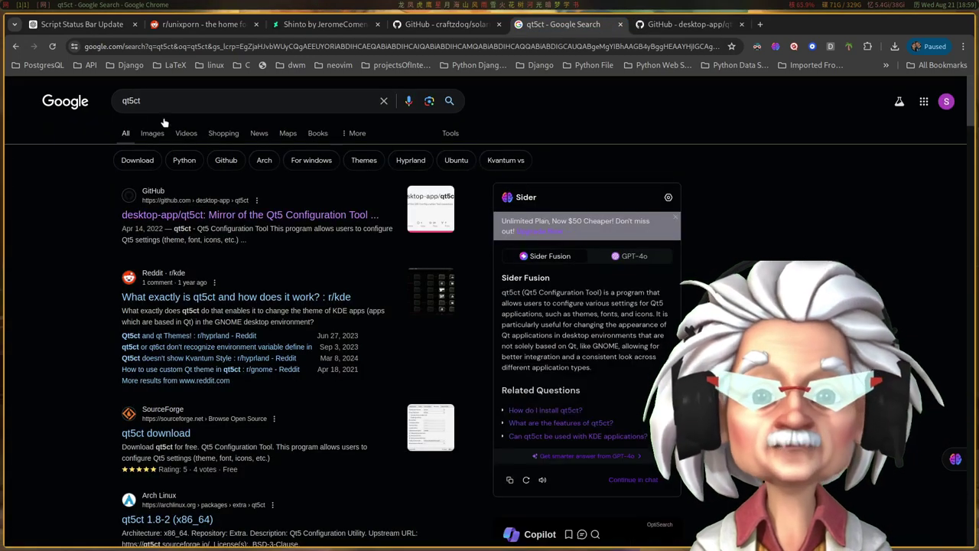
key("alt+Left")
left_click(245, 219)
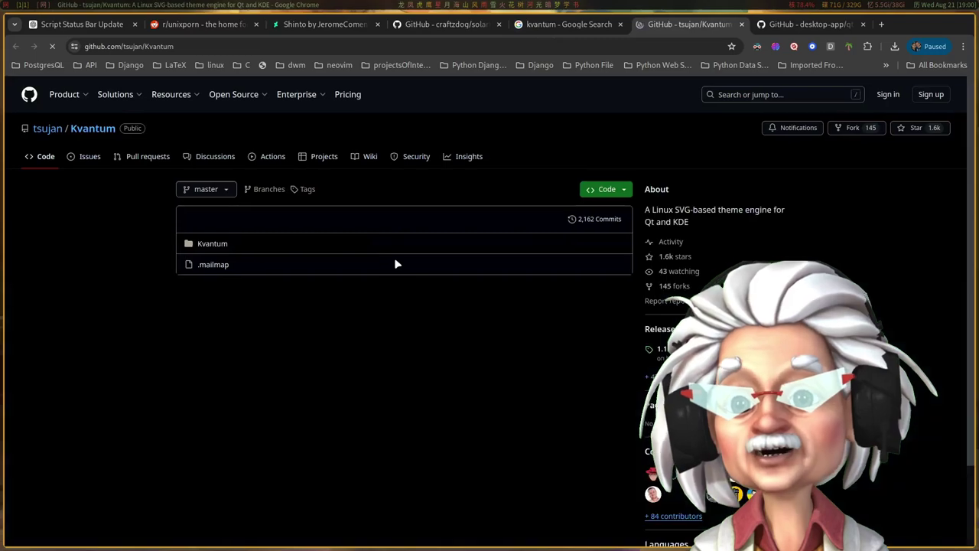
left_click(212, 244)
scroll(220, 246, "down", 5)
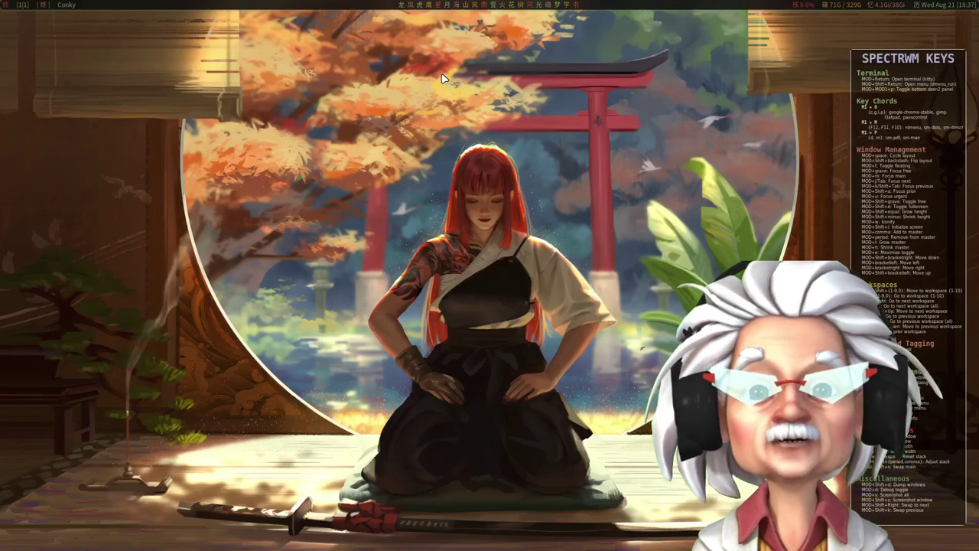
- Bring up the ChatGPT 'Fix Conky Configuration' chat and scroll its config code down to Key Changes
key("super+shift+Return")
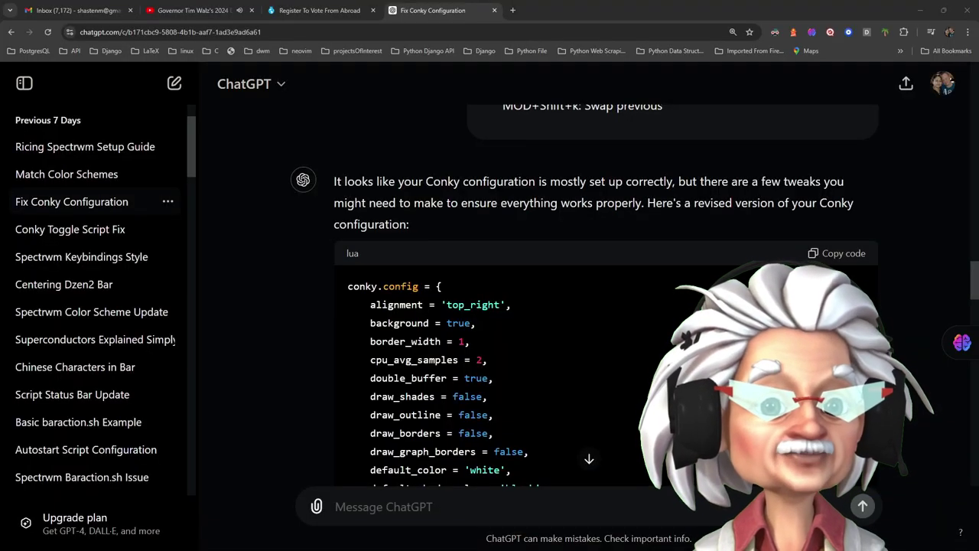
scroll(584, 296, "up", 2)
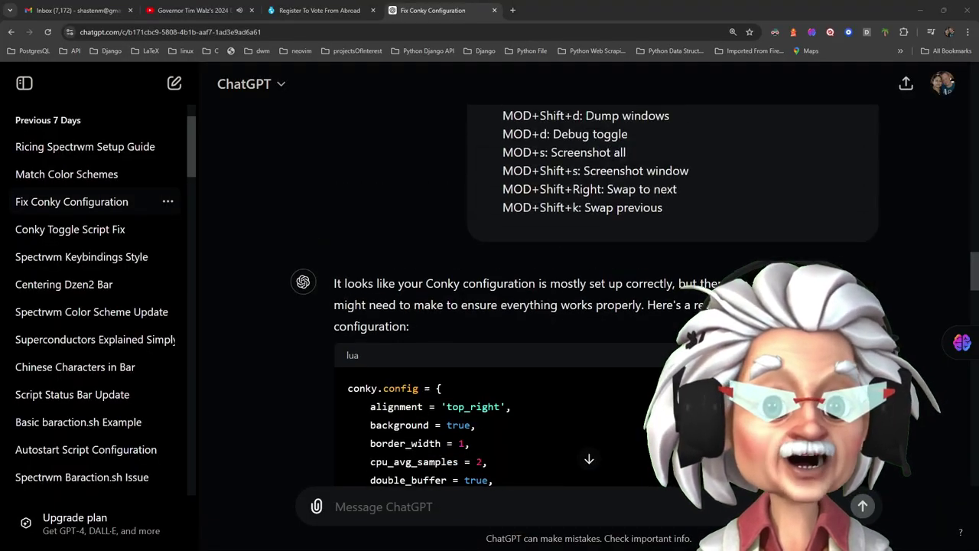
scroll(585, 296, "down", 4)
scroll(584, 296, "up", 2)
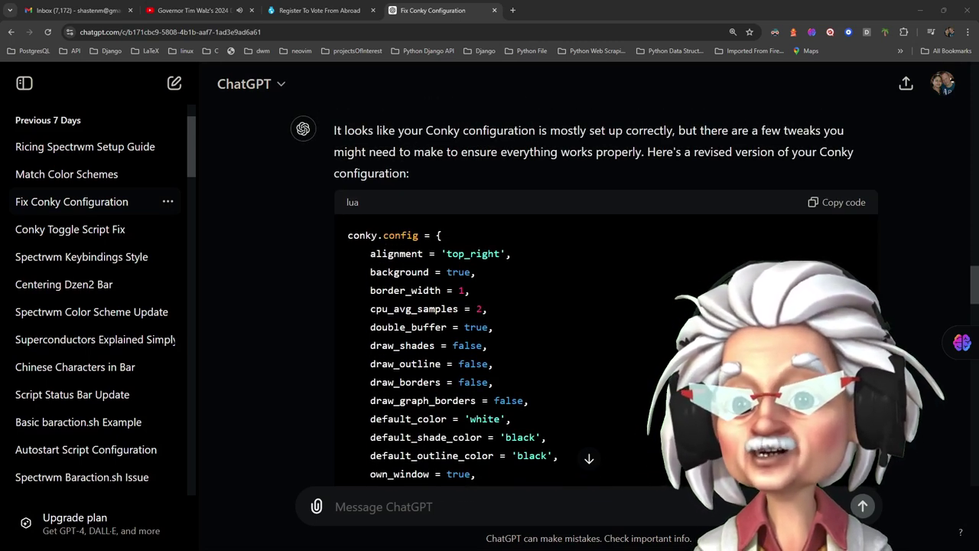
scroll(605, 306, "down", 3)
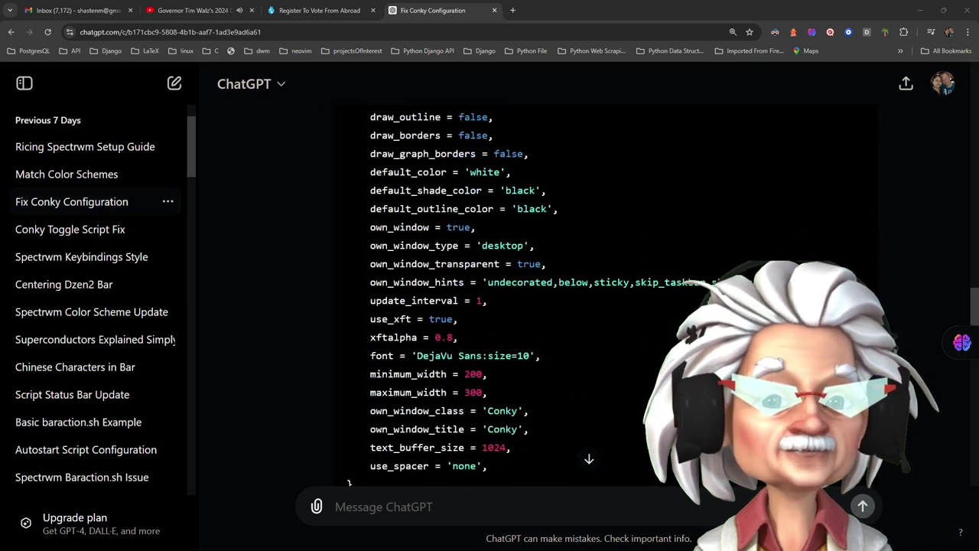
scroll(606, 306, "down", 4)
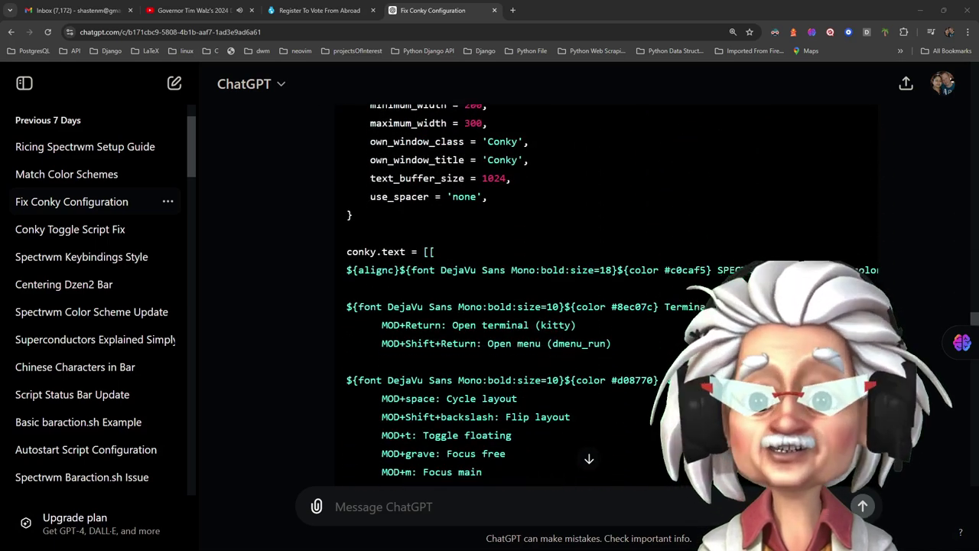
scroll(606, 306, "down", 2)
scroll(605, 306, "down", 6)
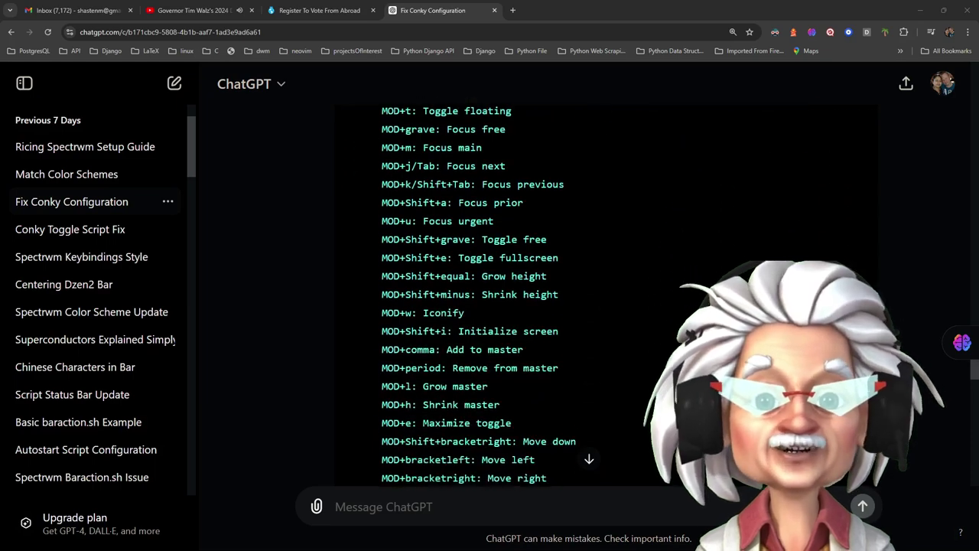
scroll(606, 306, "down", 6)
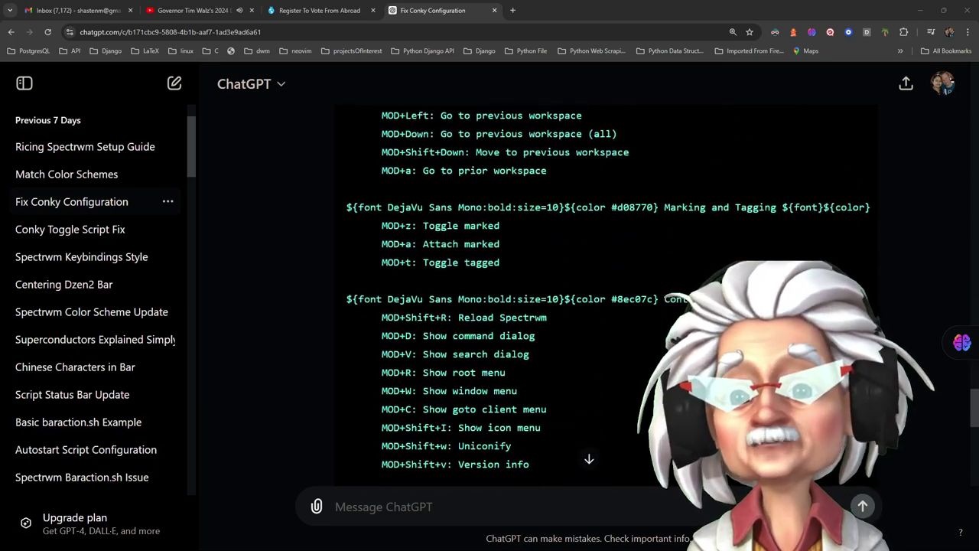
scroll(606, 305, "down", 3)
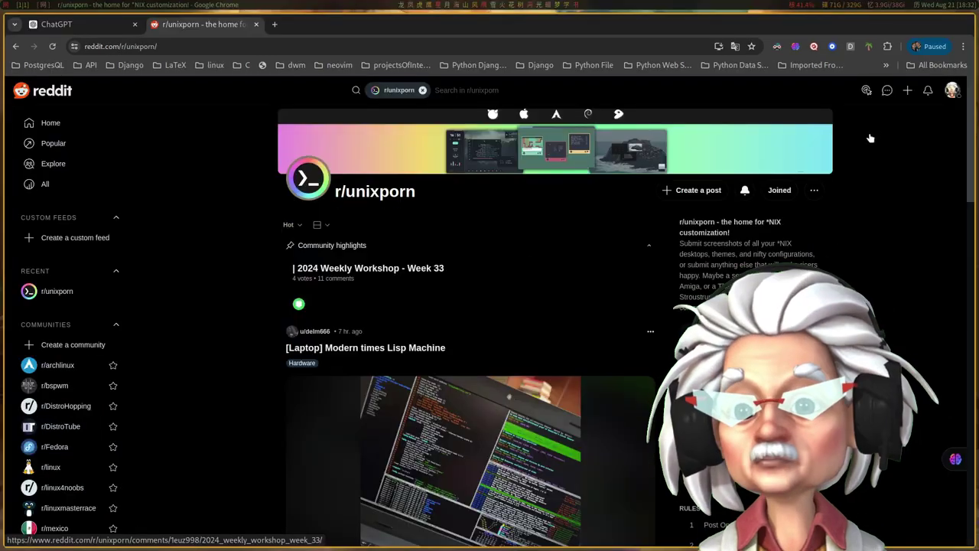
- Scroll down the r/unixporn feed until the '[spectrwm] - My Asian Rice' post appears
scroll(475, 265, "down", 2)
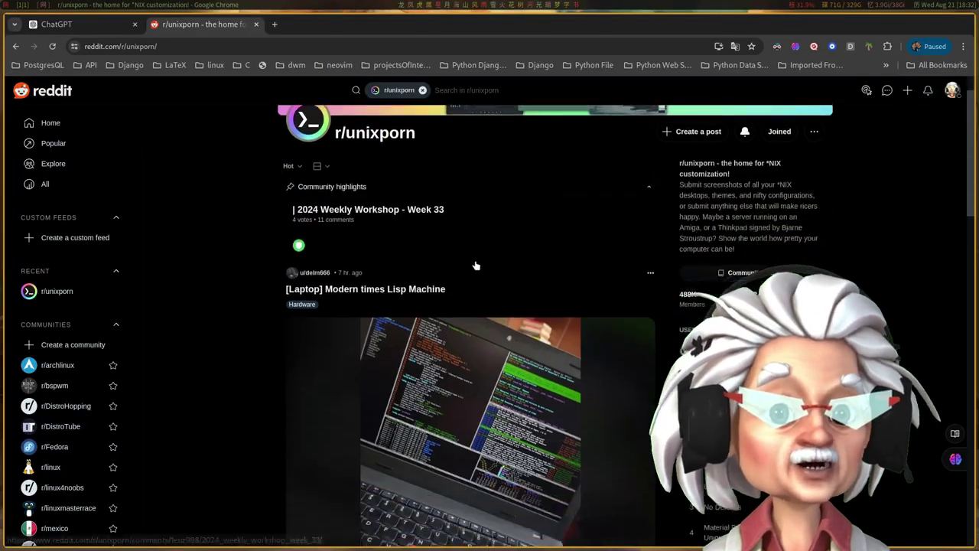
scroll(475, 264, "down", 12)
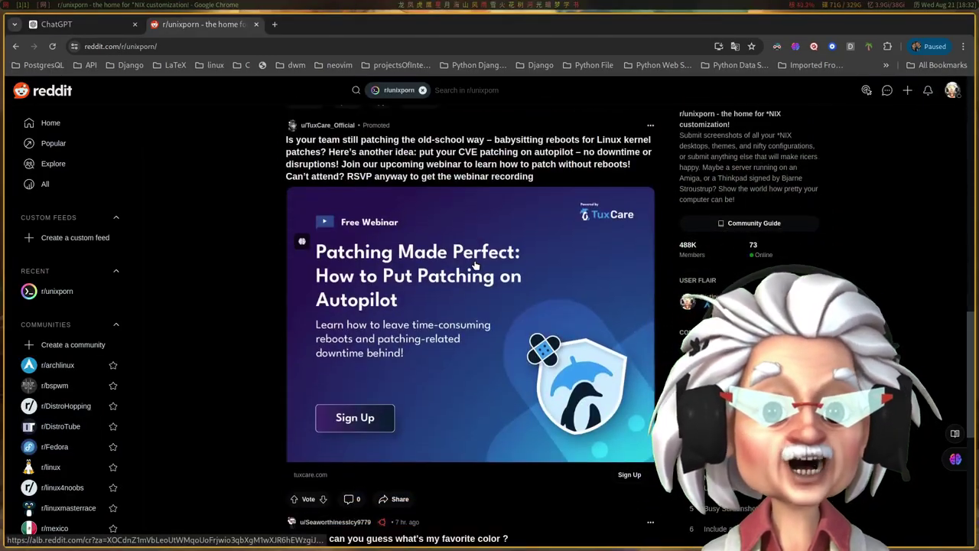
scroll(474, 264, "up", 5)
scroll(475, 265, "down", 4)
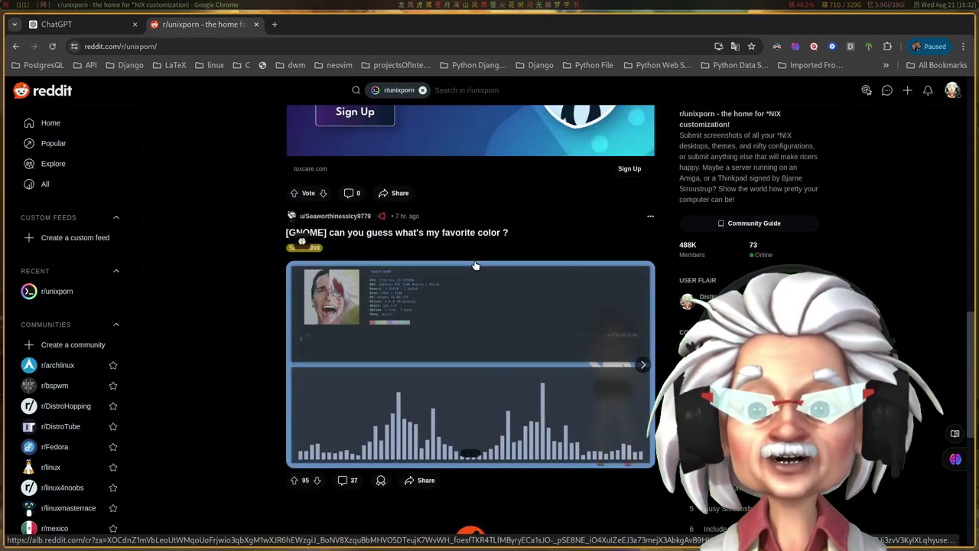
scroll(475, 264, "down", 3)
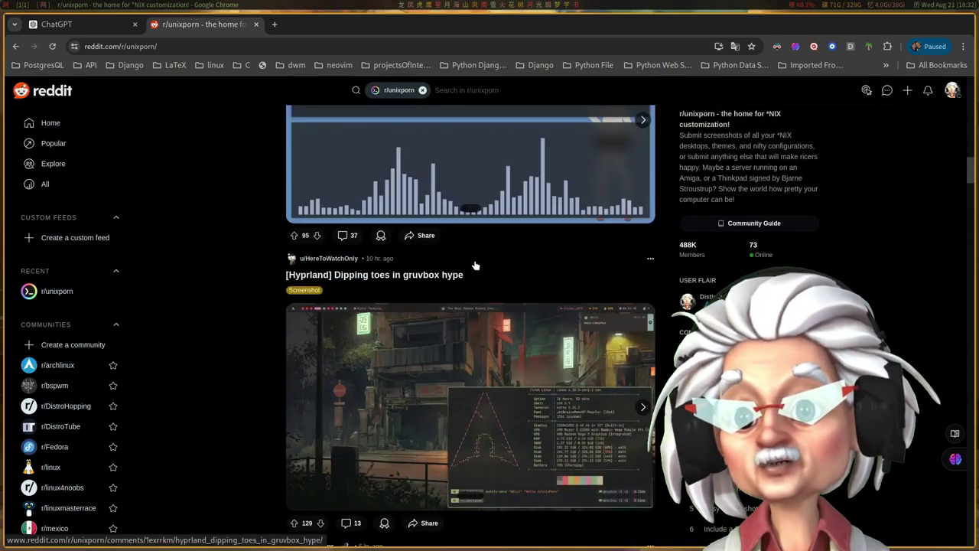
scroll(474, 264, "down", 3)
scroll(474, 263, "up", 4)
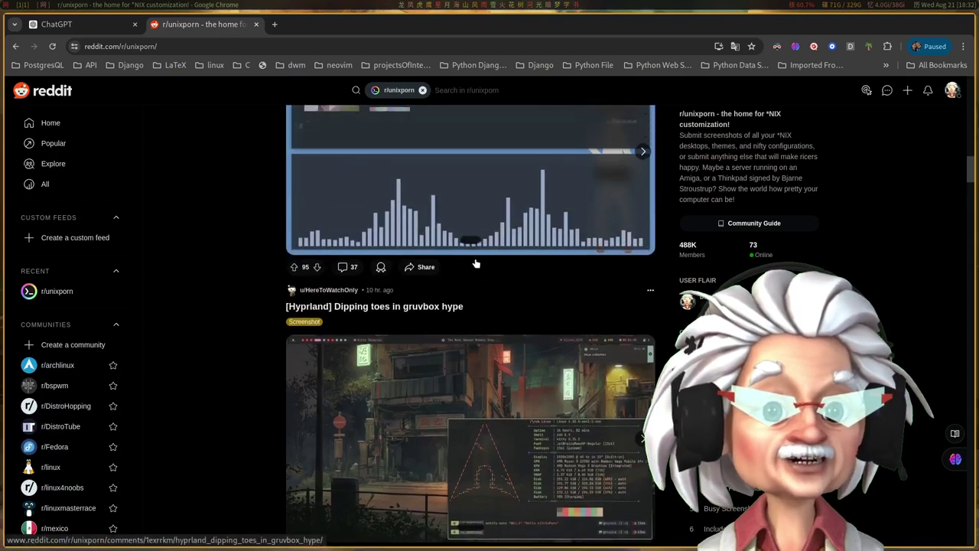
scroll(475, 264, "up", 3)
scroll(475, 263, "down", 4)
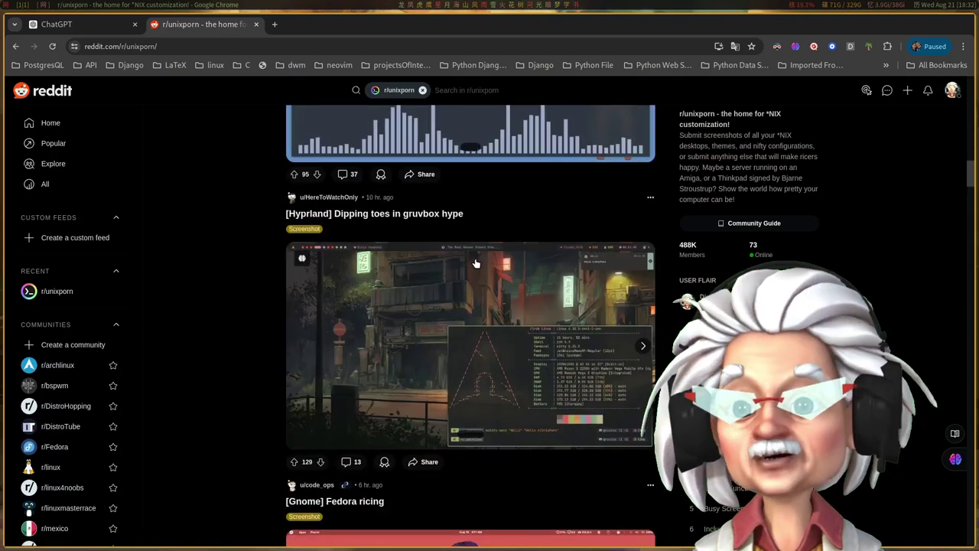
scroll(475, 263, "down", 8)
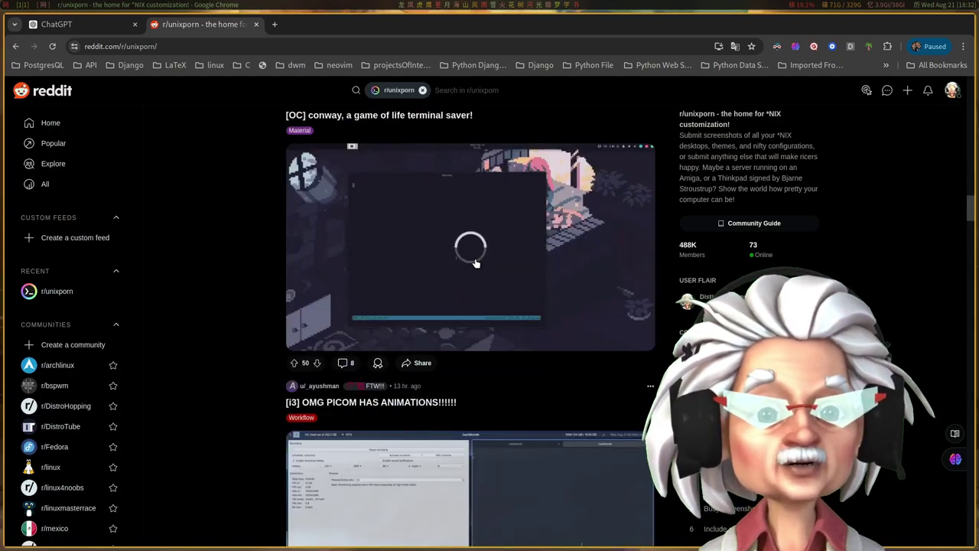
scroll(475, 263, "down", 8)
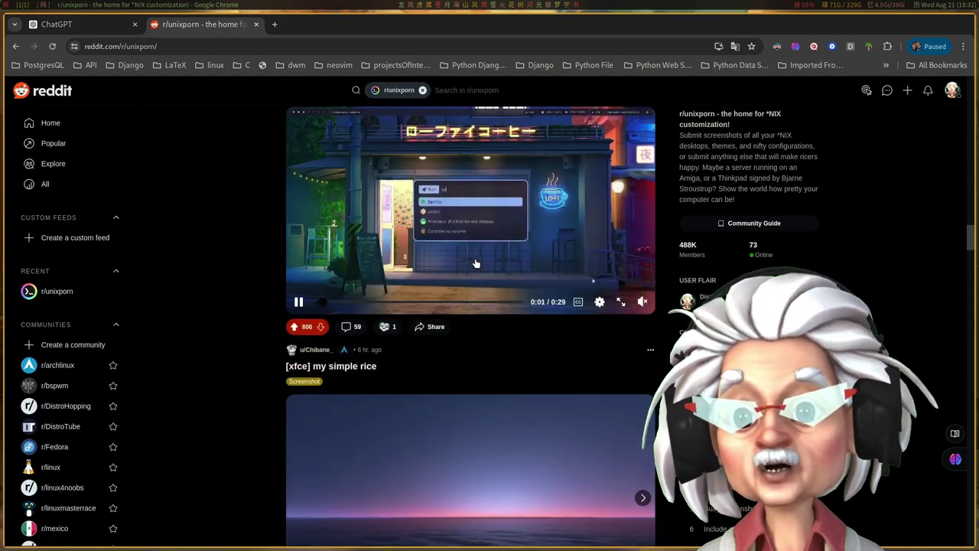
scroll(475, 263, "down", 4)
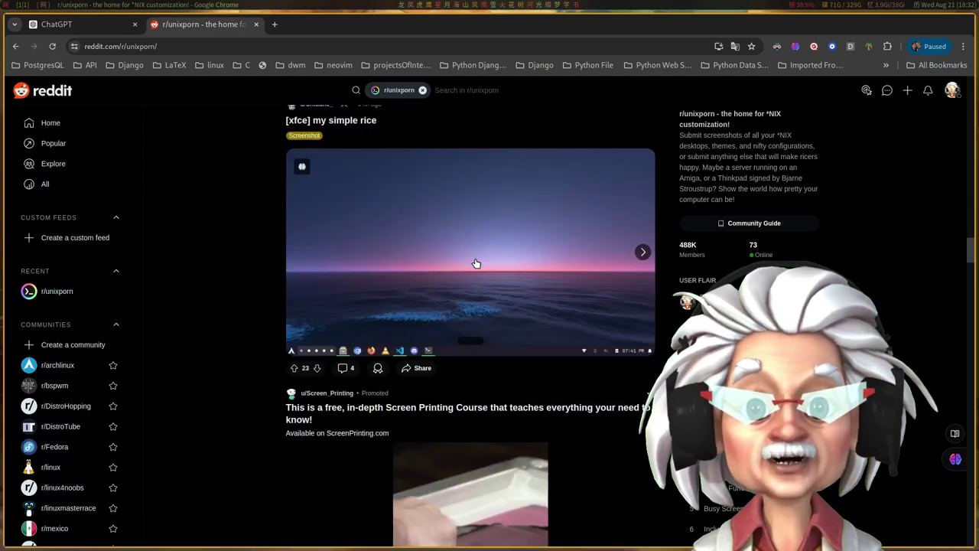
scroll(475, 267, "down", 18)
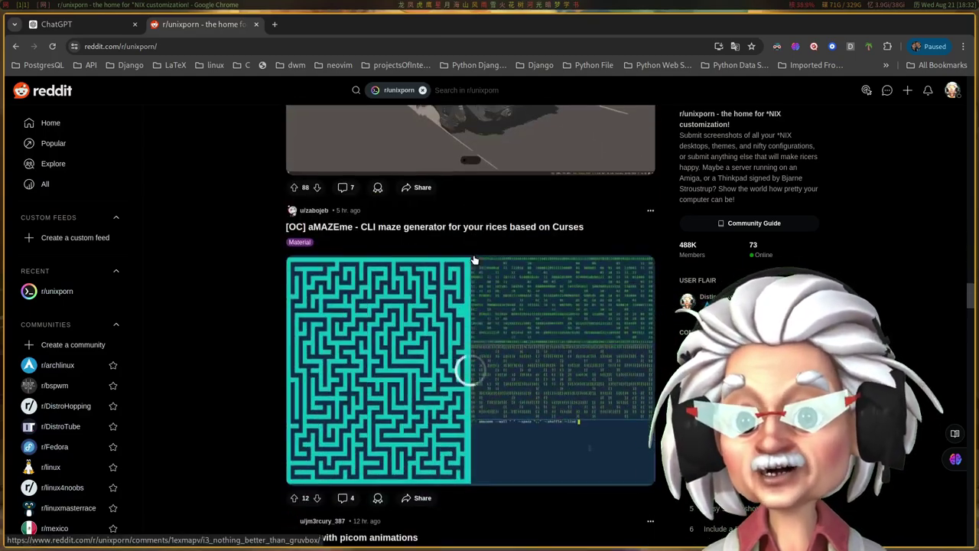
scroll(473, 263, "down", 8)
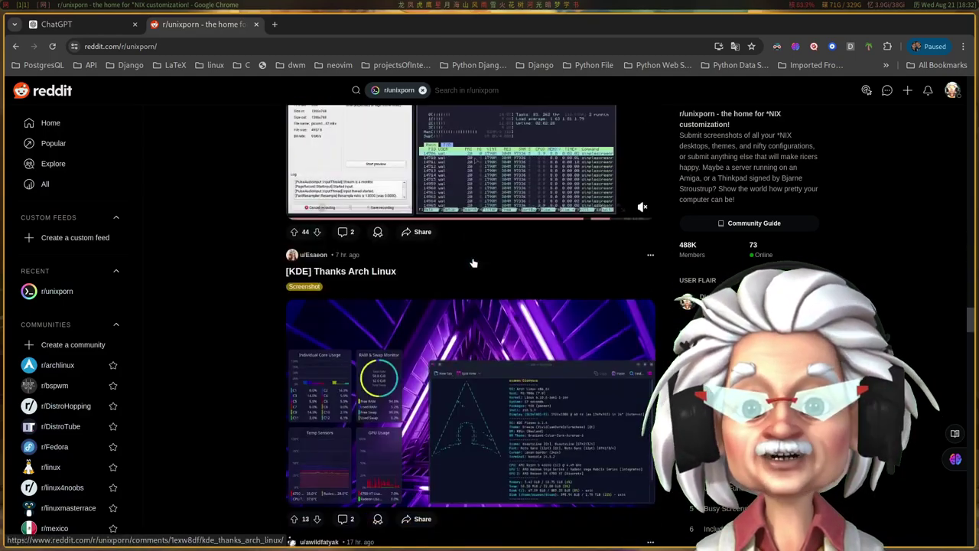
scroll(473, 262, "down", 16)
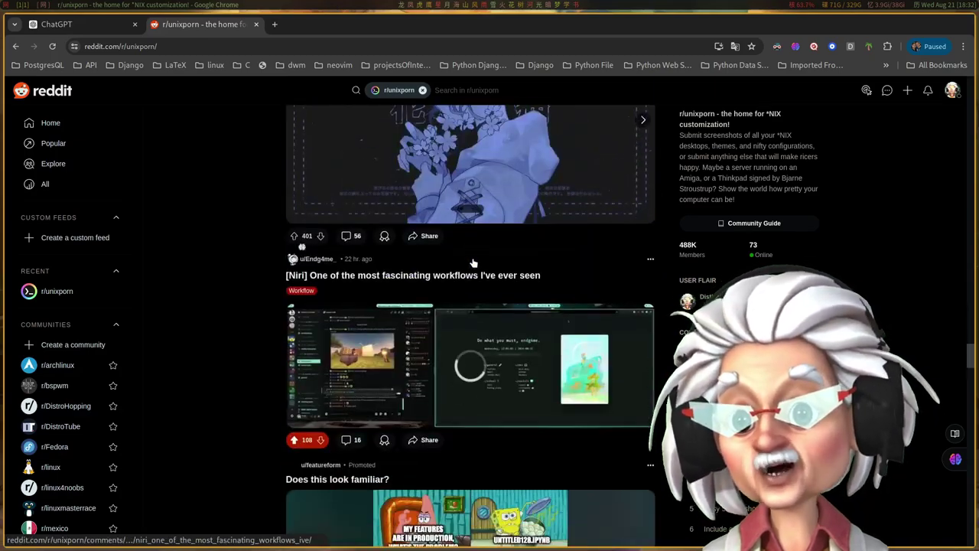
scroll(472, 262, "down", 20)
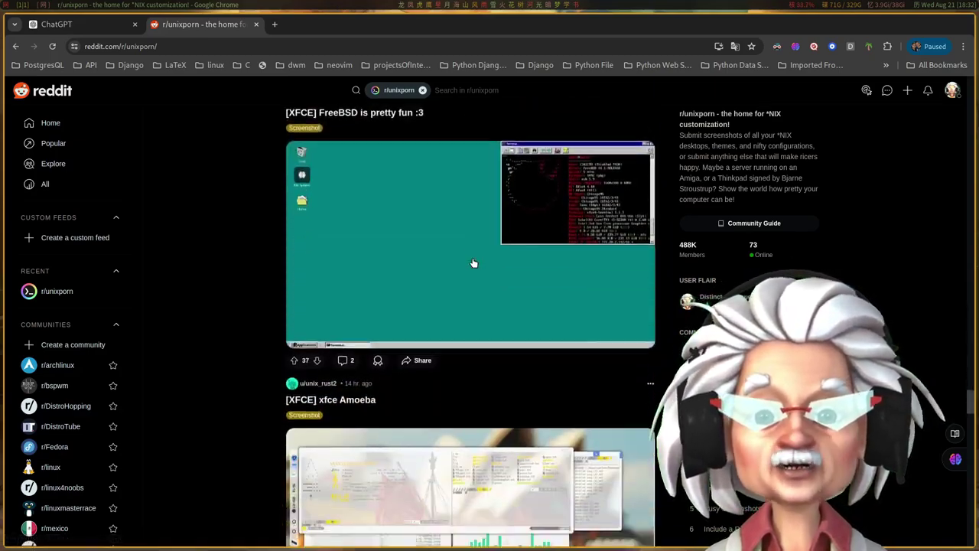
scroll(473, 262, "down", 12)
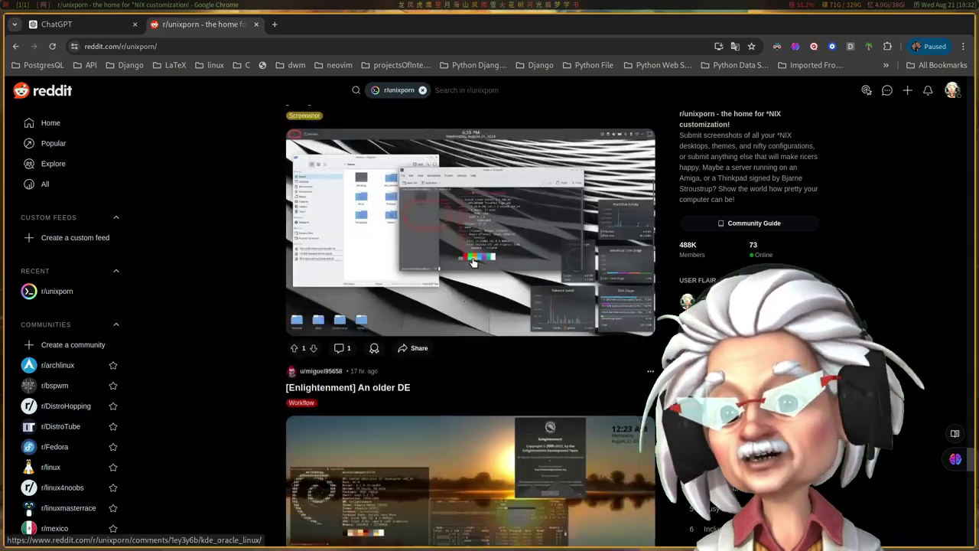
scroll(472, 262, "down", 15)
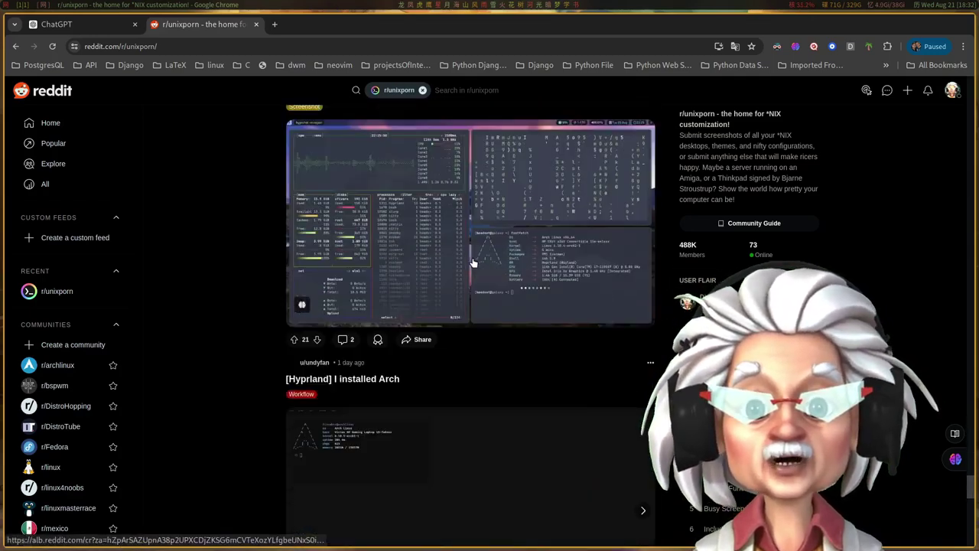
scroll(473, 262, "down", 1)
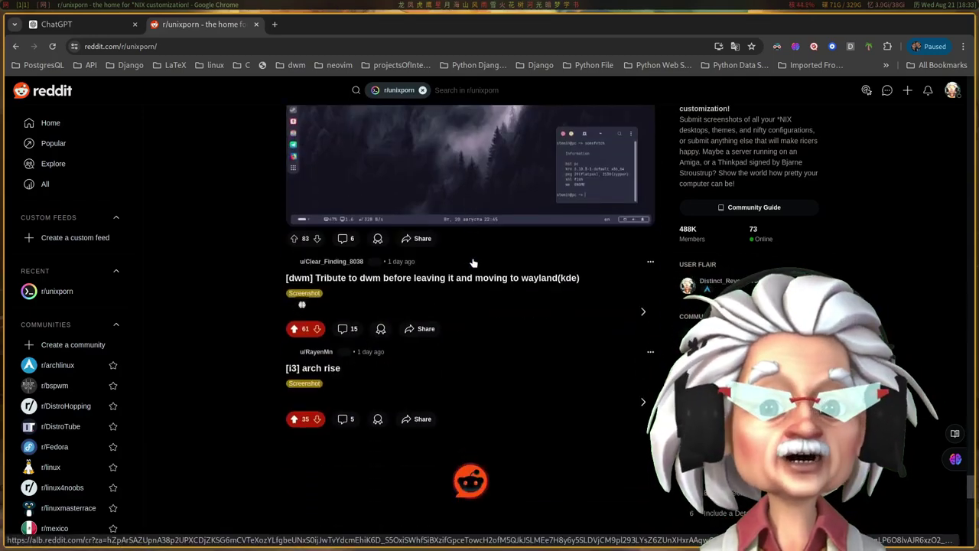
scroll(472, 262, "down", 12)
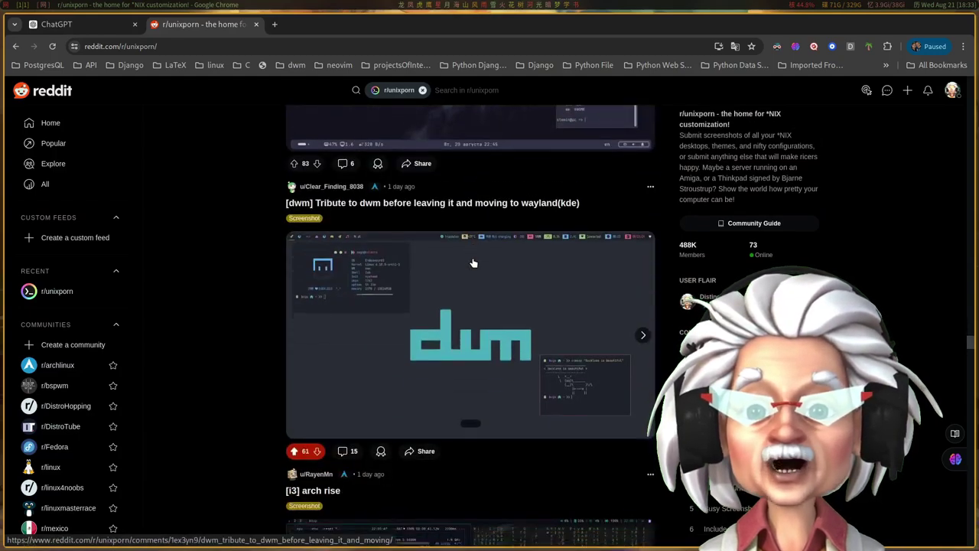
scroll(473, 262, "down", 3)
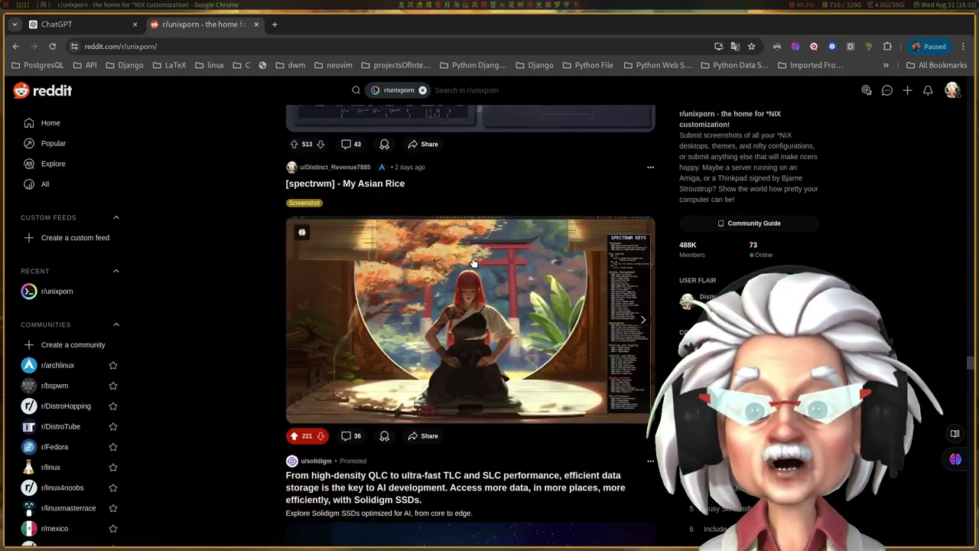
scroll(473, 262, "down", 1)
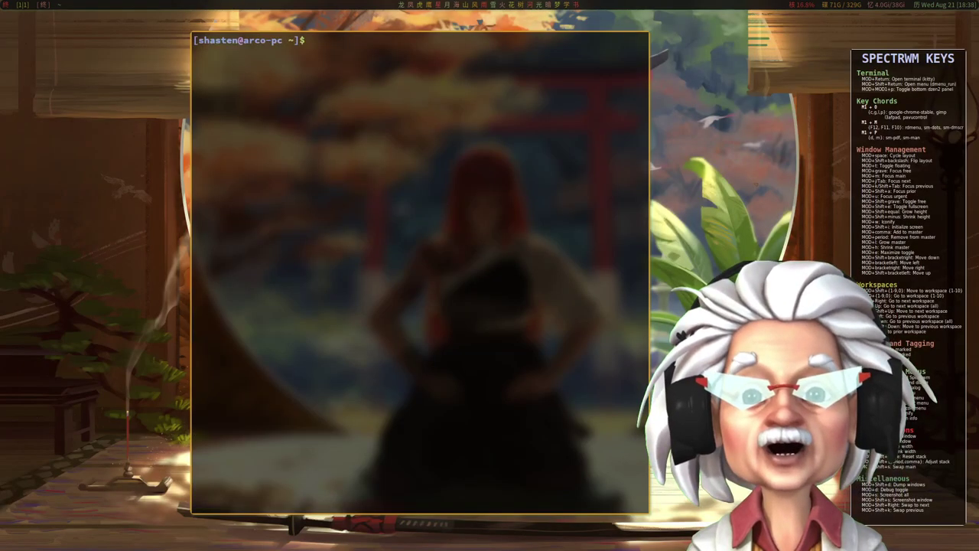
key("Return")
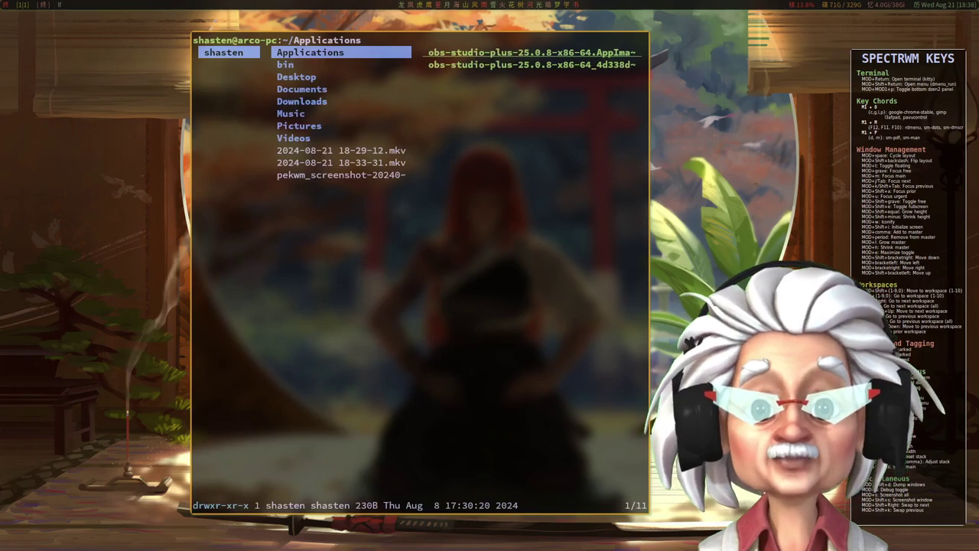
key("Return")
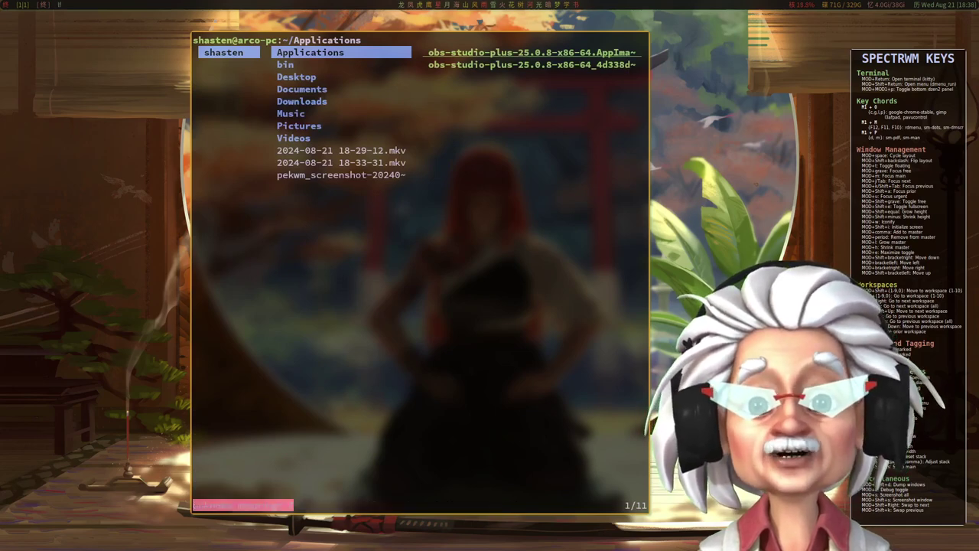
key("colon")
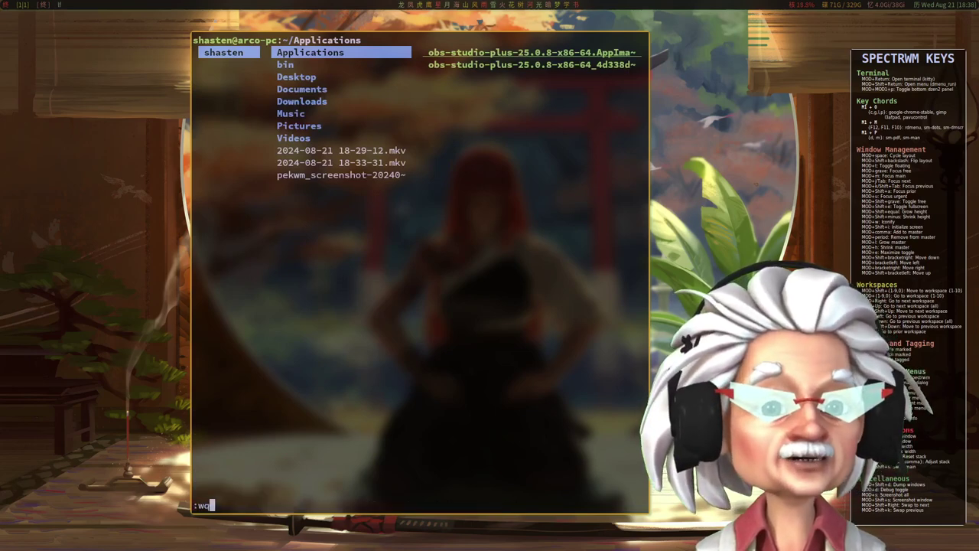
key("Return")
key("colon")
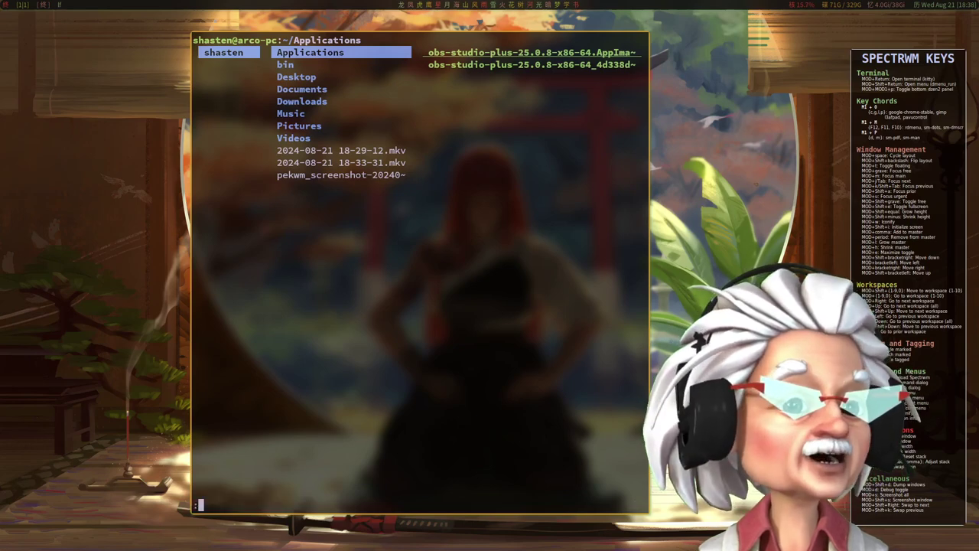
key("Return")
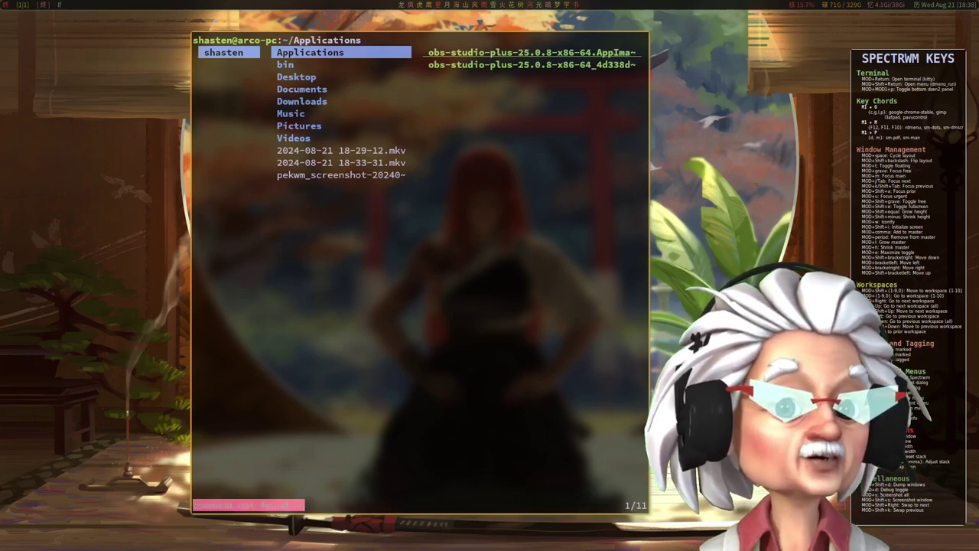
key("q")
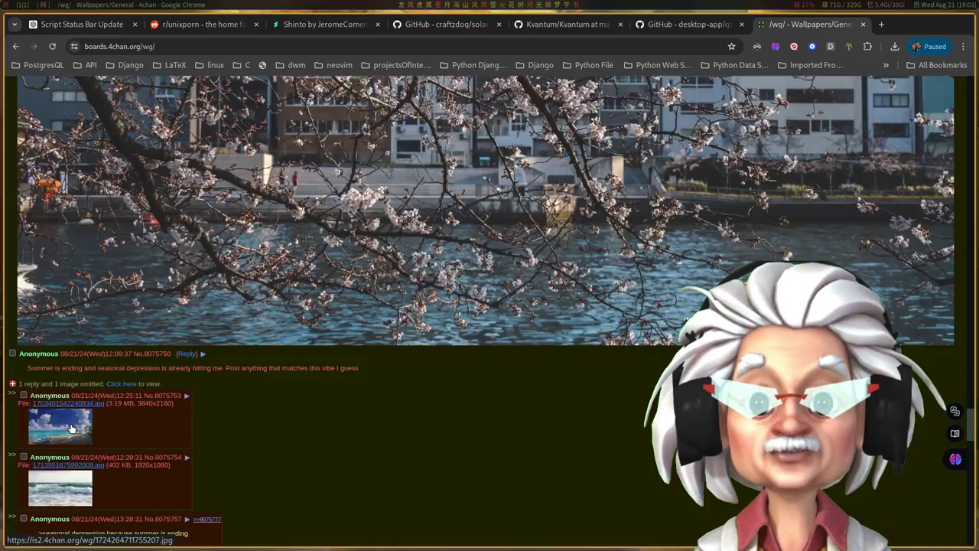
- Save the full-size /wg/ beach wallpaper as beach.jpg in the build/src folder
left_click(42, 417)
scroll(120, 400, "down", 5)
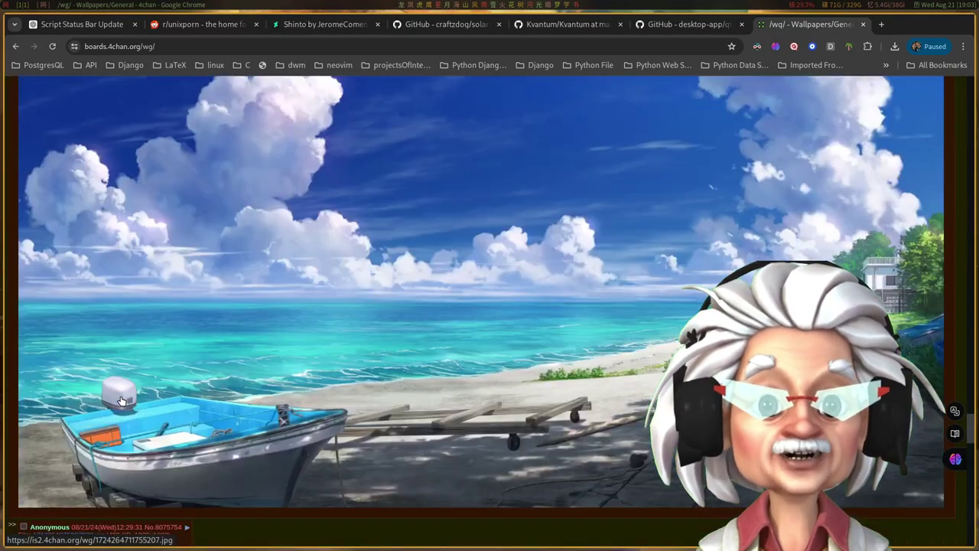
scroll(120, 400, "up", 2)
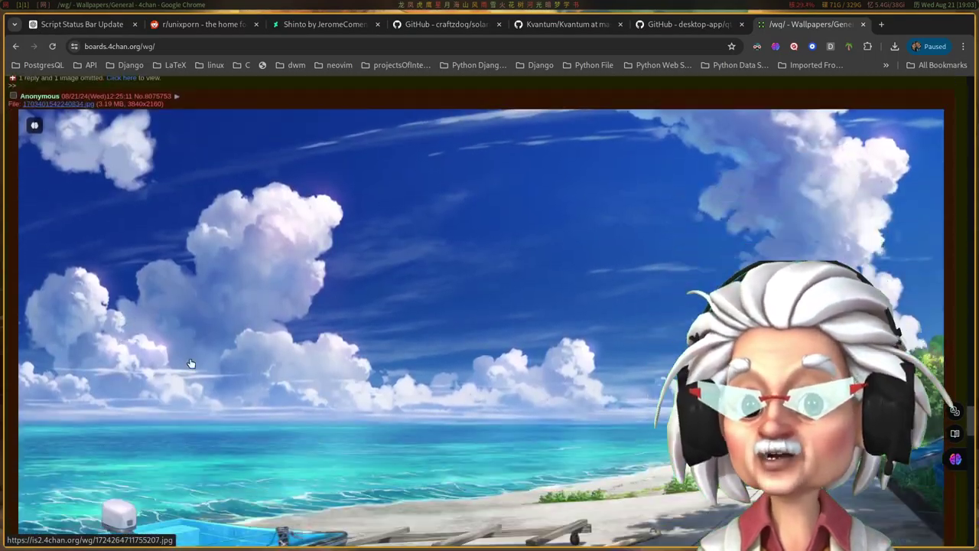
right_click(343, 290)
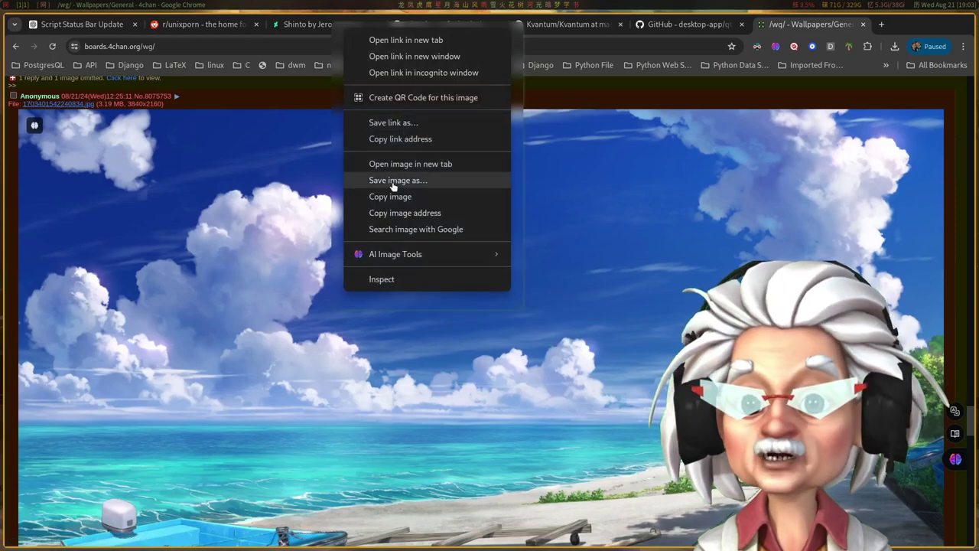
left_click(393, 180)
type("beard")
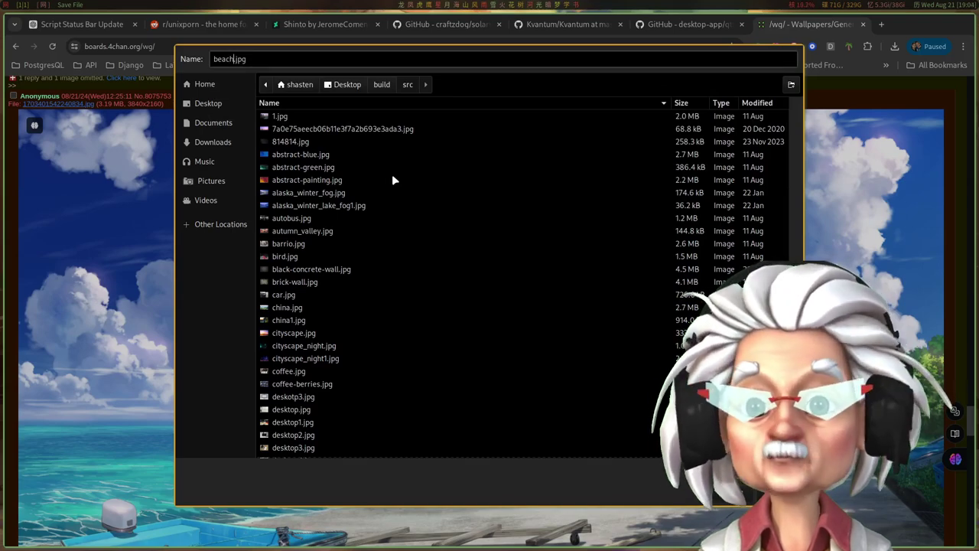
key("Return")
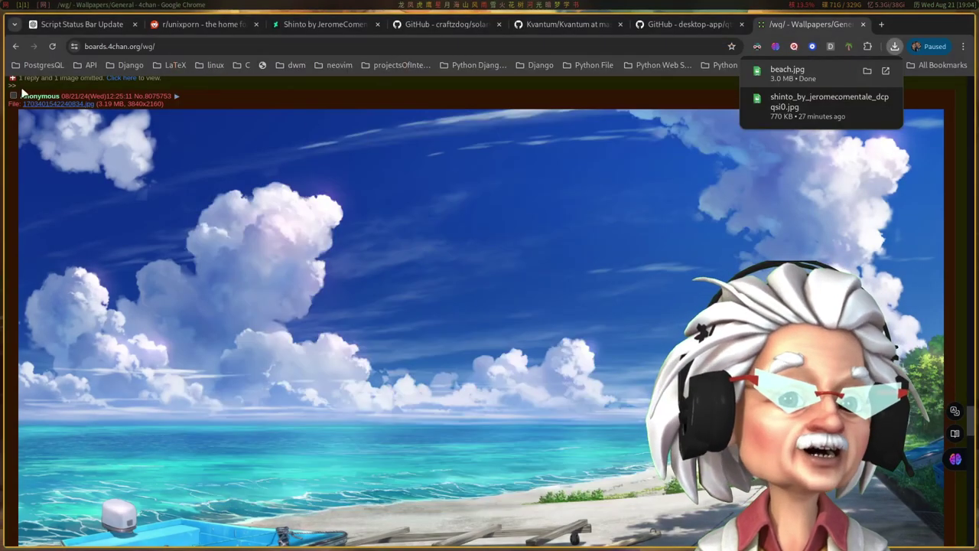
- Reopen the xfce-look Vortex-GTK theme page, then move to the terminal workspace
left_click(16, 46)
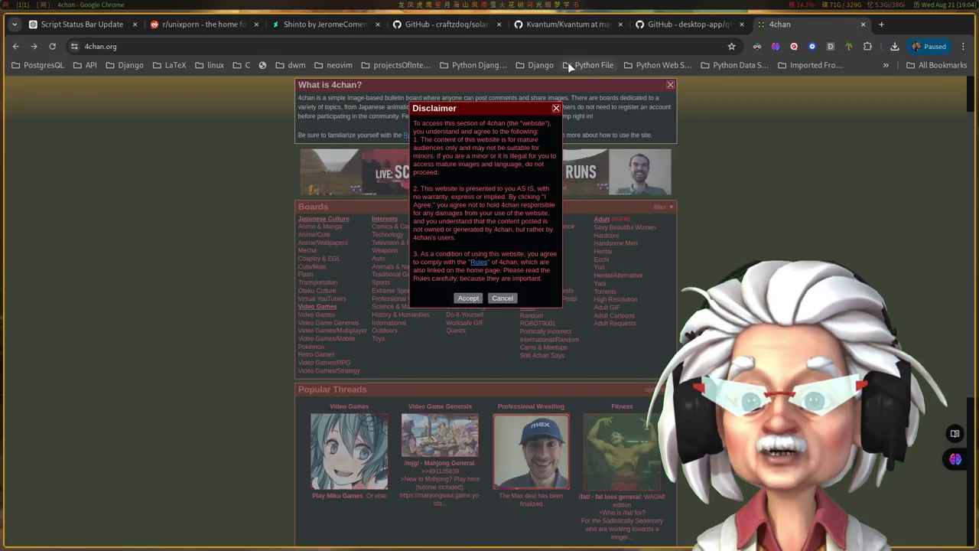
key("ctrl+shift+t")
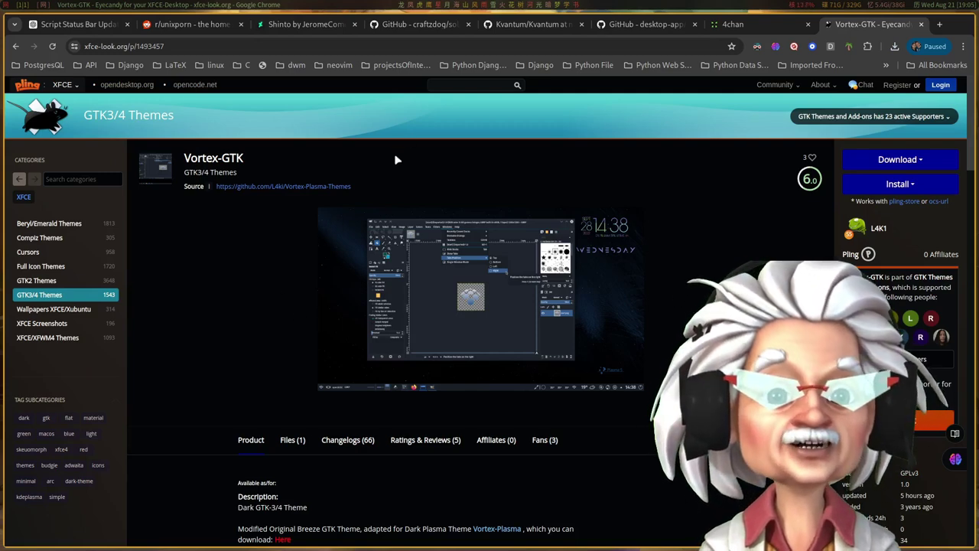
key("super+1")
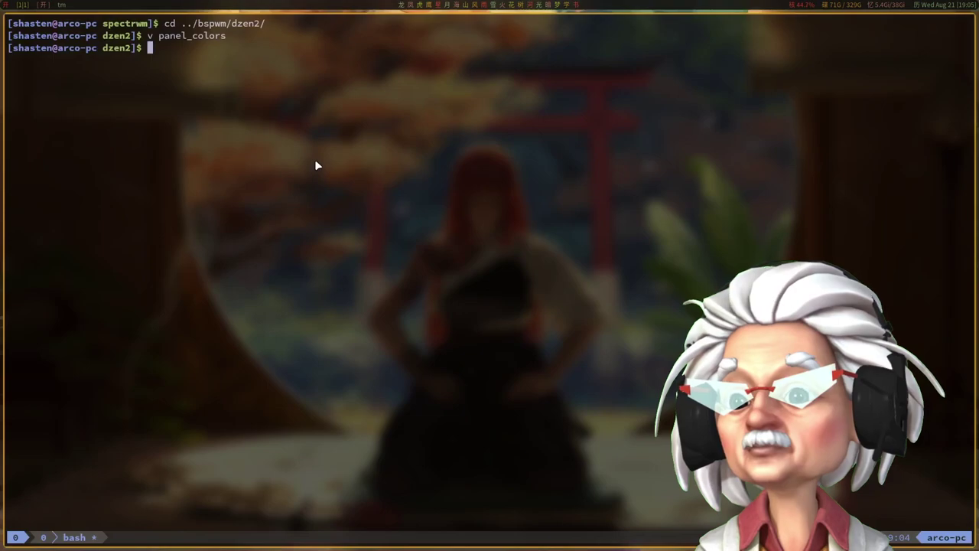
type("v picom.conf")
key("Return")
key("j")
key("j")
key("j")
key("j")
key("j")
key("j")
key("j")
key("j")
key("j")
key("j")
key("j")
key("j")
key("j")
key("j")
key("j")
key("j")
key("j")
key("j")
key("j")
key("j")
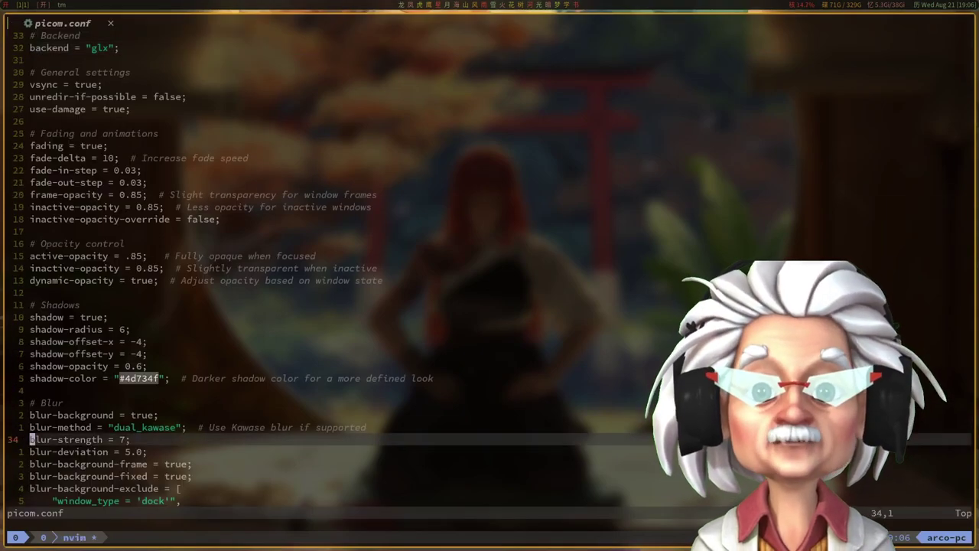
key("j")
key("j")
key("j")
key("j")
key("j")
key("j")
key("j")
key("j")
key("j")
key("j")
key("j")
key("j")
key("j")
key("j")
key("j")
key("j")
key("j")
key("j")
key("j")
key("j")
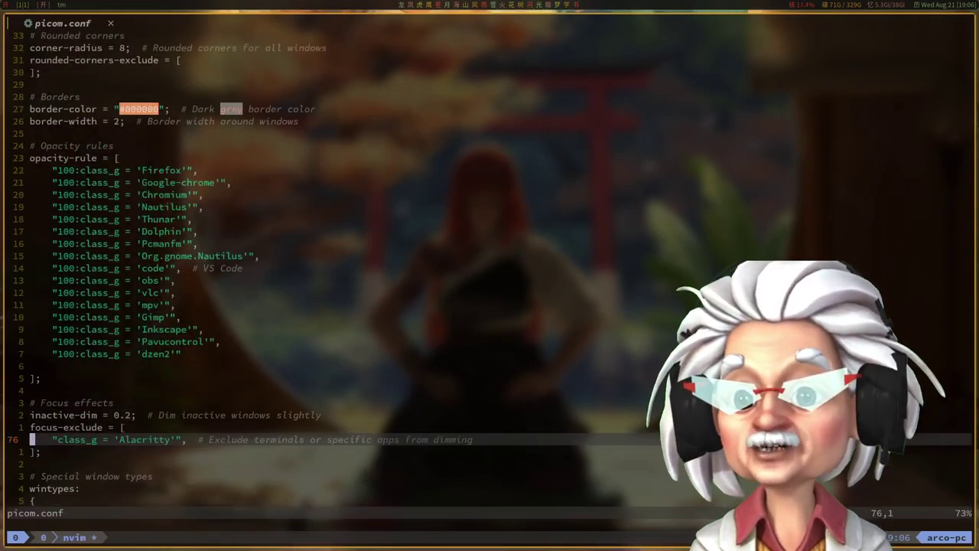
key("j")
key("j")
key("j")
key("j")
key("j")
key("j")
key("j")
key("j")
key("j")
key("j")
key("j")
key("j")
key("j")
key("j")
key("j")
key("j")
key("j")
key("j")
key("j")
key("j")
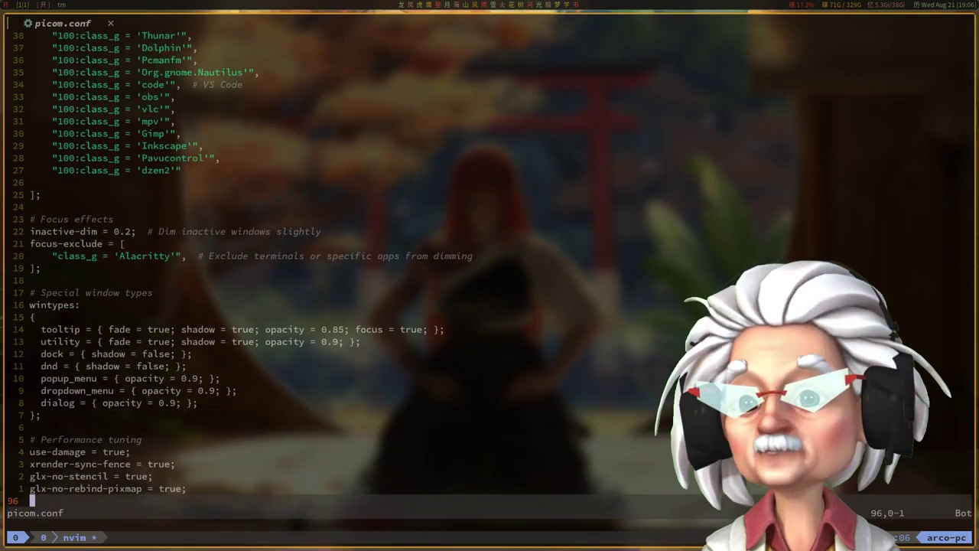
type(":q")
key("Return")
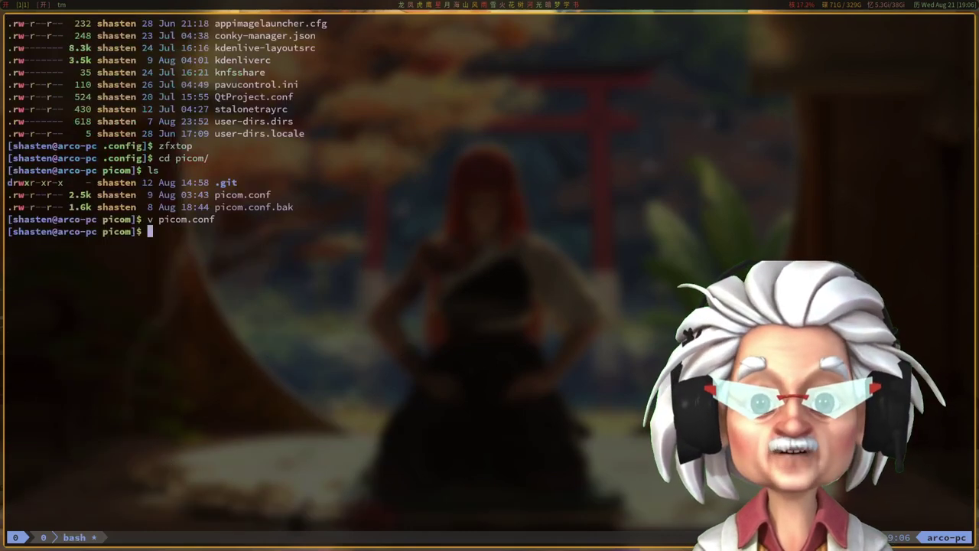